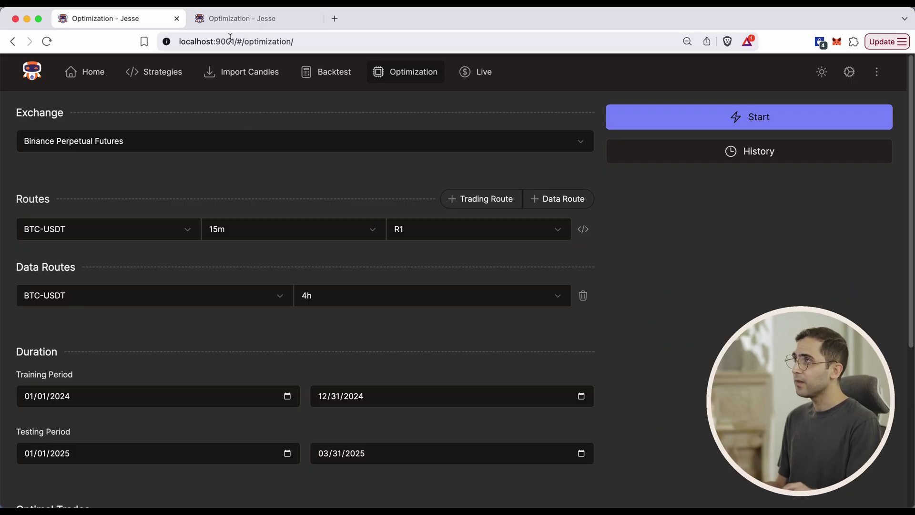
# Create a new strategy named OptimizationBenchmark in the localhost:9002 instance, copying its name for reuse.
pyautogui.hotkey('ctrl', 'Tab')
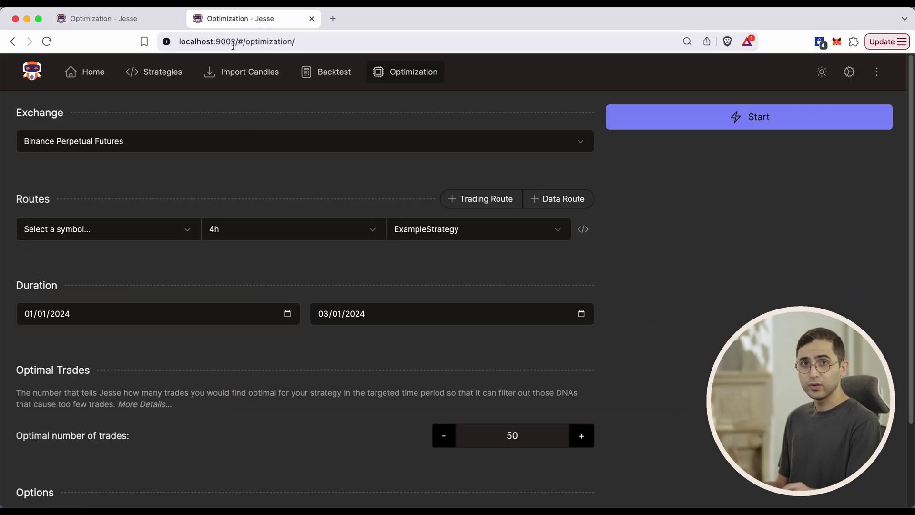
pyautogui.click(878, 76)
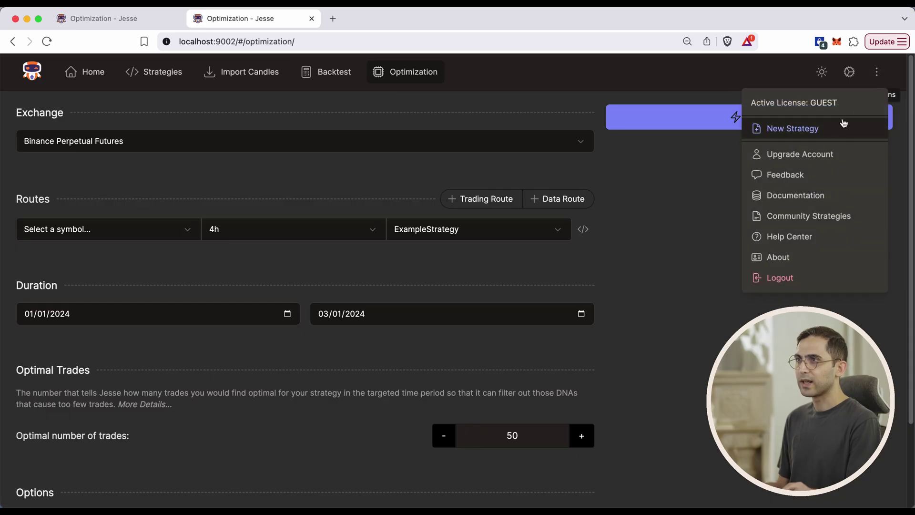
pyautogui.click(784, 125)
pyautogui.write('O')
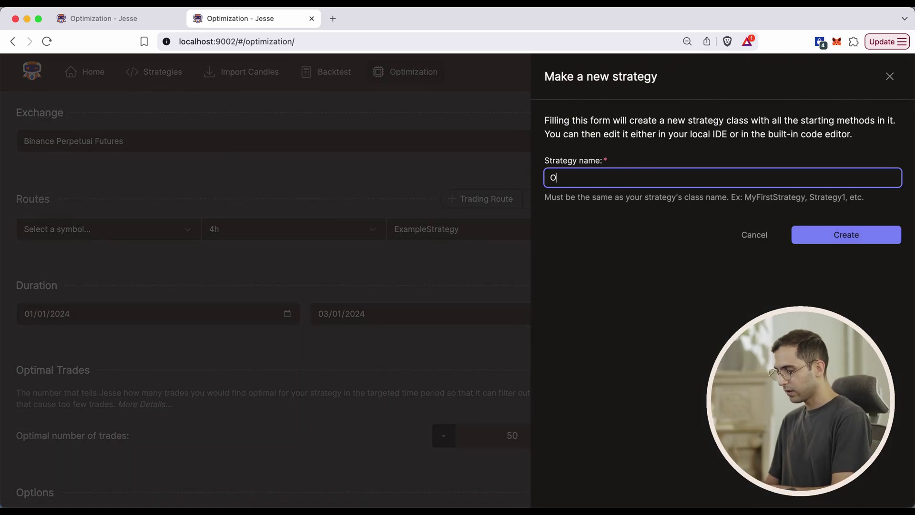
pyautogui.write('ptimizationBenchmark')
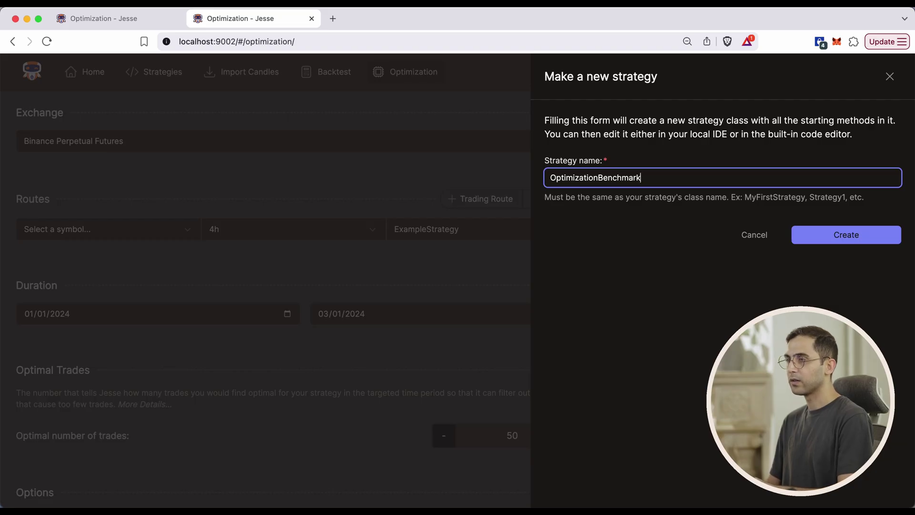
pyautogui.press('super+a')
pyautogui.press('super+c')
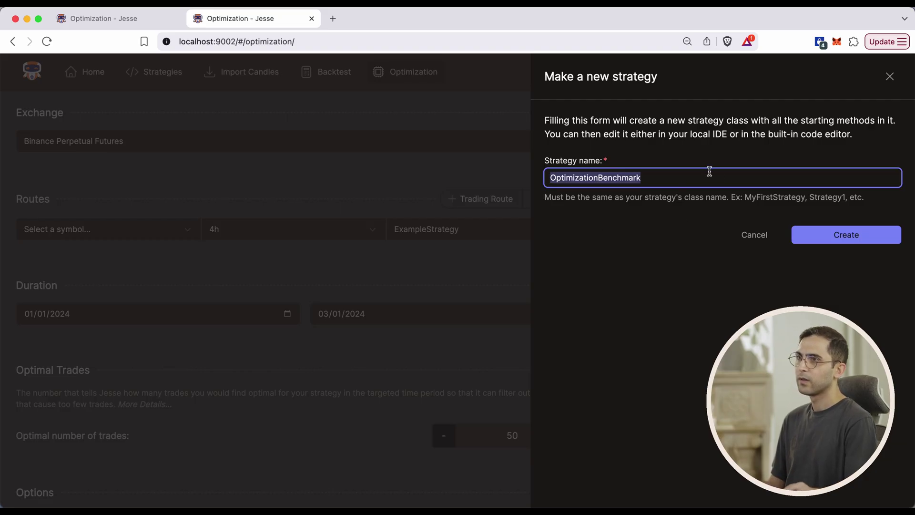
pyautogui.click(851, 239)
# Create a new strategy with the copied name OptimizationBenchmark in the localhost:9001 instance.
pyautogui.hotkey('ctrl', 'shift', 'Tab')
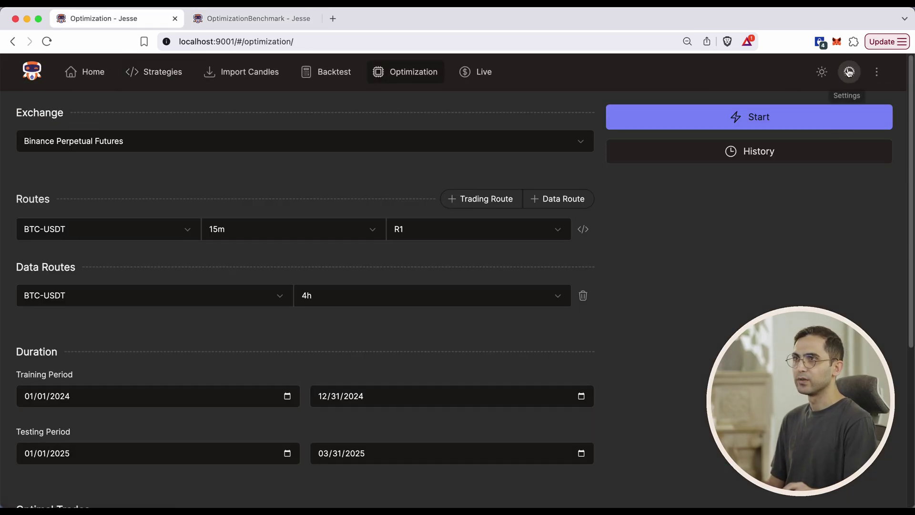
pyautogui.click(849, 72)
pyautogui.click(770, 127)
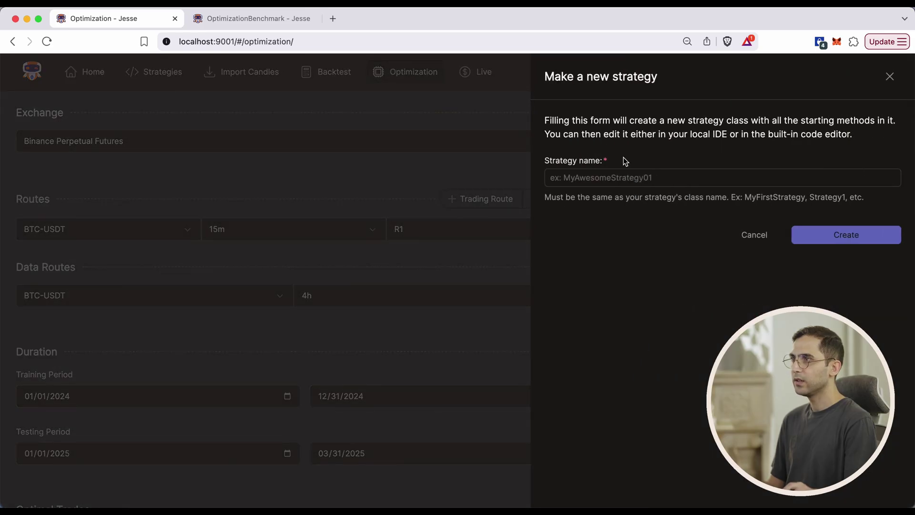
pyautogui.click(593, 178)
pyautogui.press('super+v')
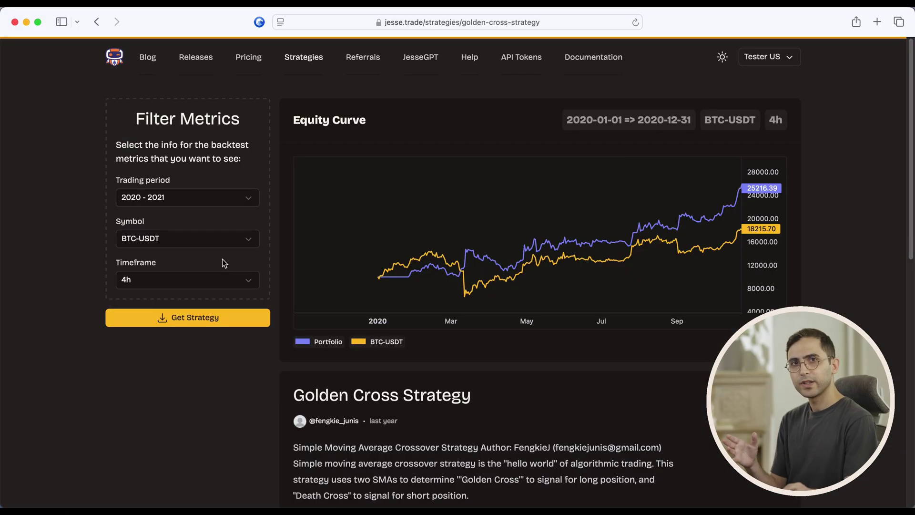
# Get the Golden Cross Strategy code and rename its SMACrossover class to OptimizationBenchmark in the localhost:9002 instance.
pyautogui.click(179, 323)
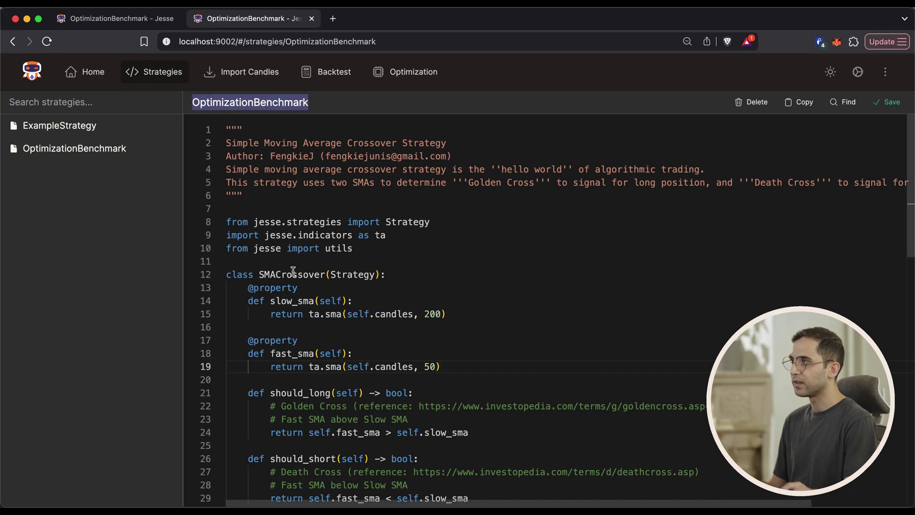
pyautogui.doubleClick(293, 273)
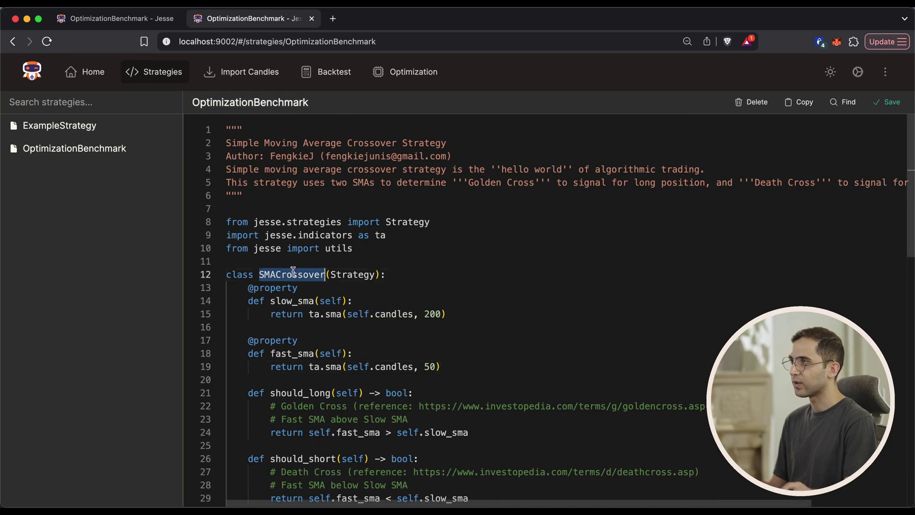
pyautogui.press('super+v')
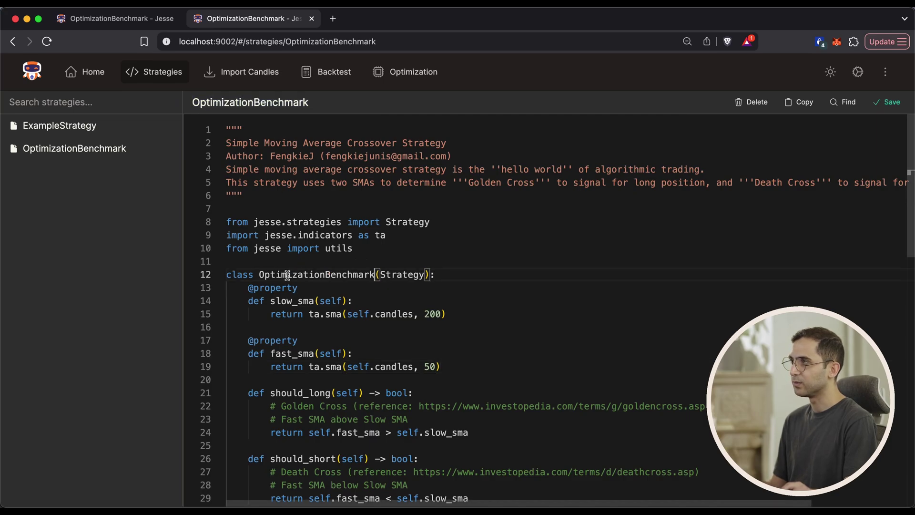
pyautogui.click(149, 22)
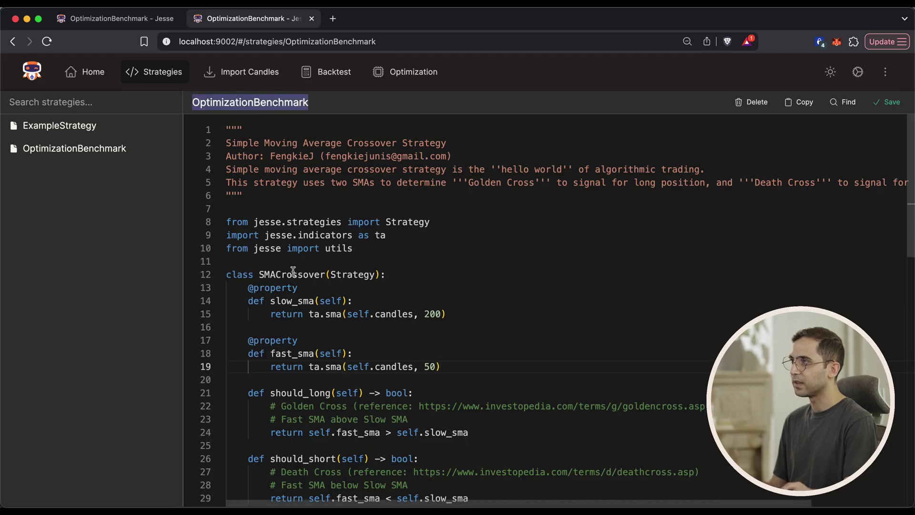
pyautogui.doubleClick(293, 270)
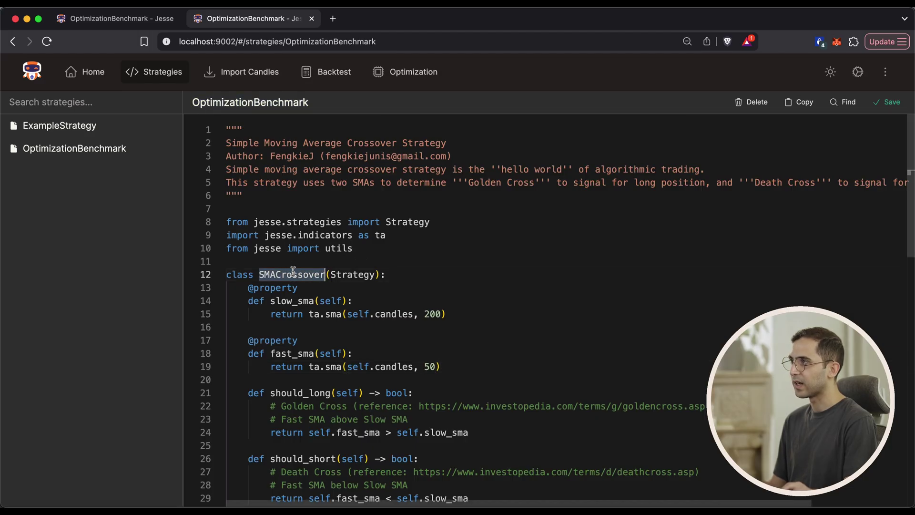
pyautogui.press('super+v')
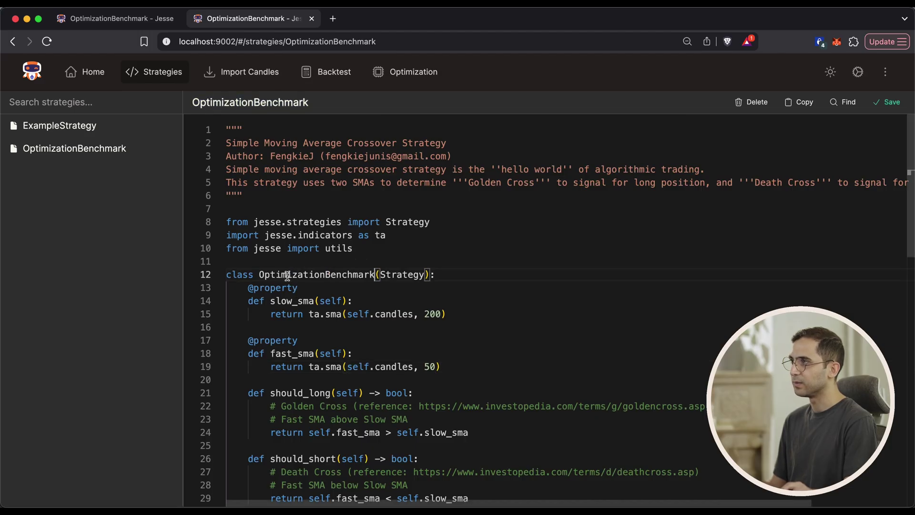
# Rename the SMACrossover class to OptimizationBenchmark in the localhost:9001 instance's strategy code.
pyautogui.click(150, 20)
pyautogui.scroll(8, 286, 250)
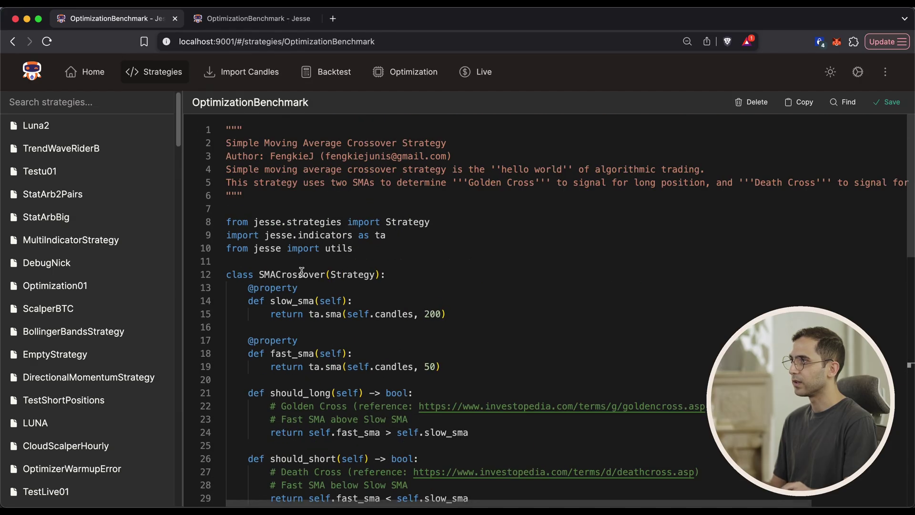
pyautogui.doubleClick(301, 274)
pyautogui.press('cmd+v')
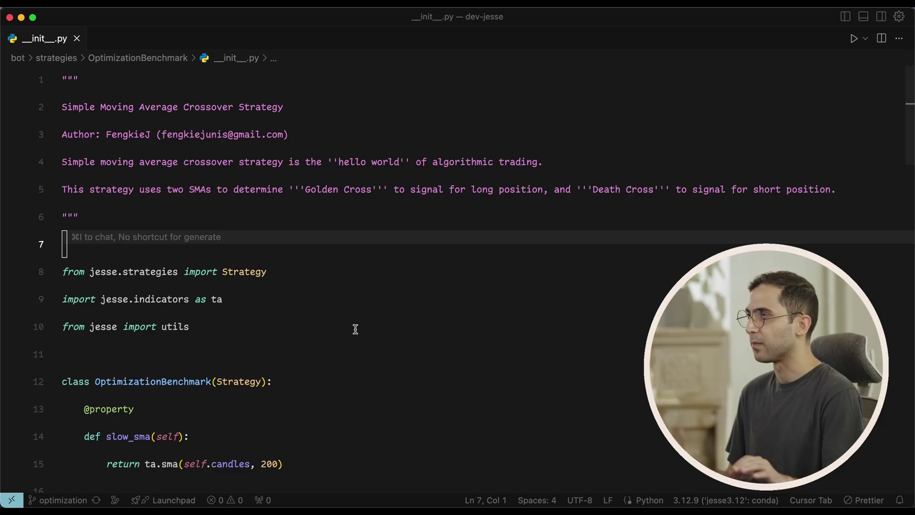
# Select the strategy code below the docstring and start JesseGPT's "Prepare my strategy for optimization" prompt in the browser.
pyautogui.click(355, 329)
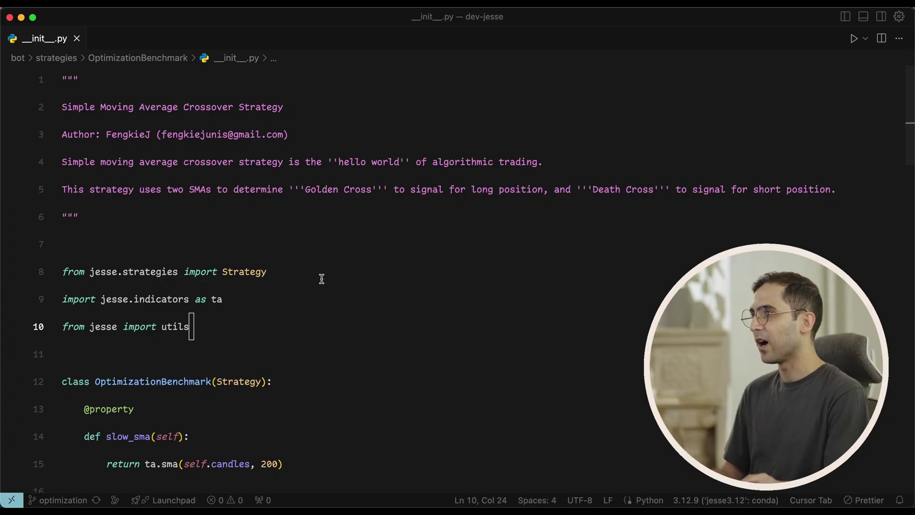
pyautogui.click(292, 247)
pyautogui.press('super+shift+Down')
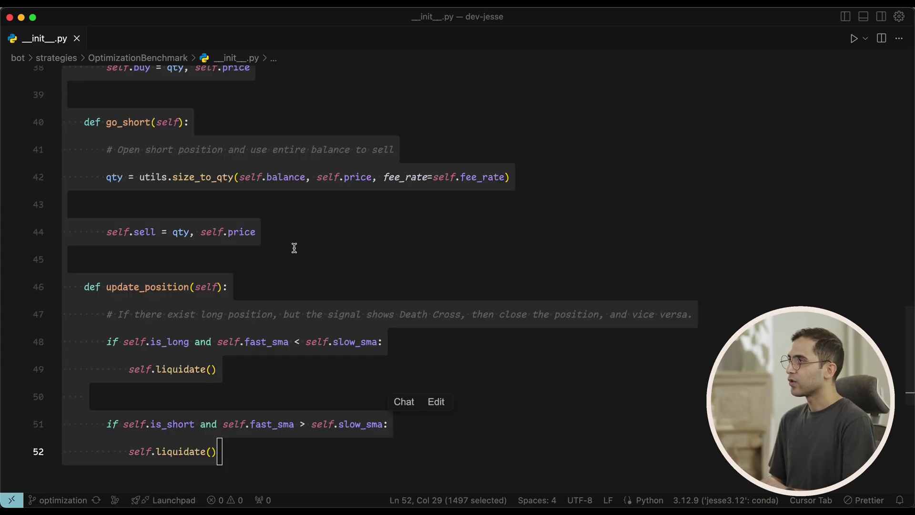
pyautogui.press('super+Tab')
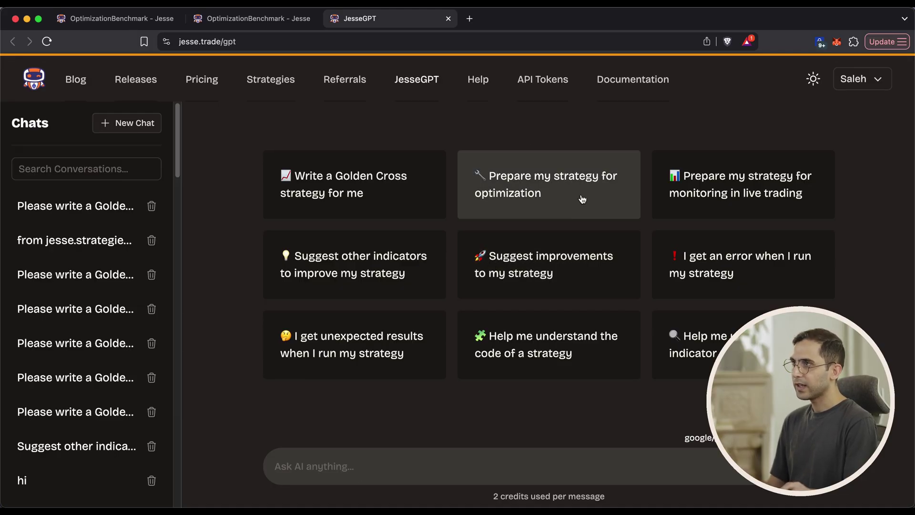
pyautogui.click(545, 189)
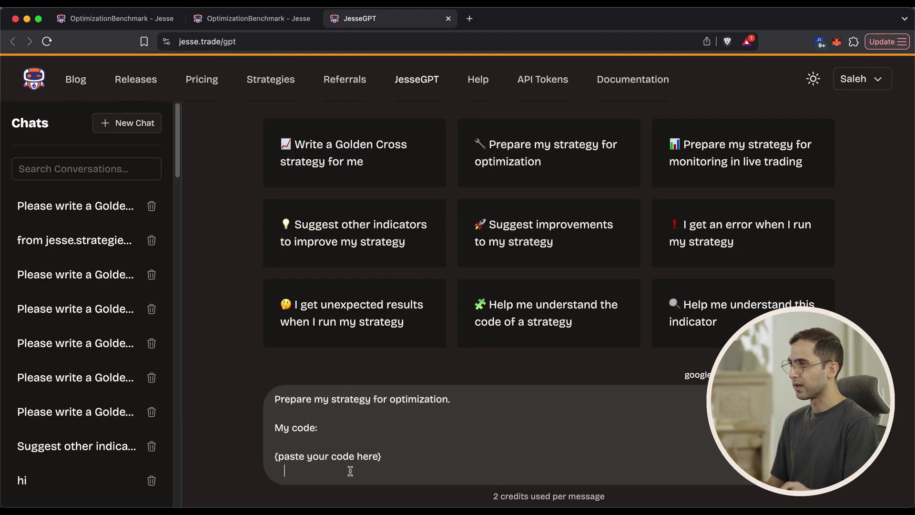
pyautogui.press('super+Tab')
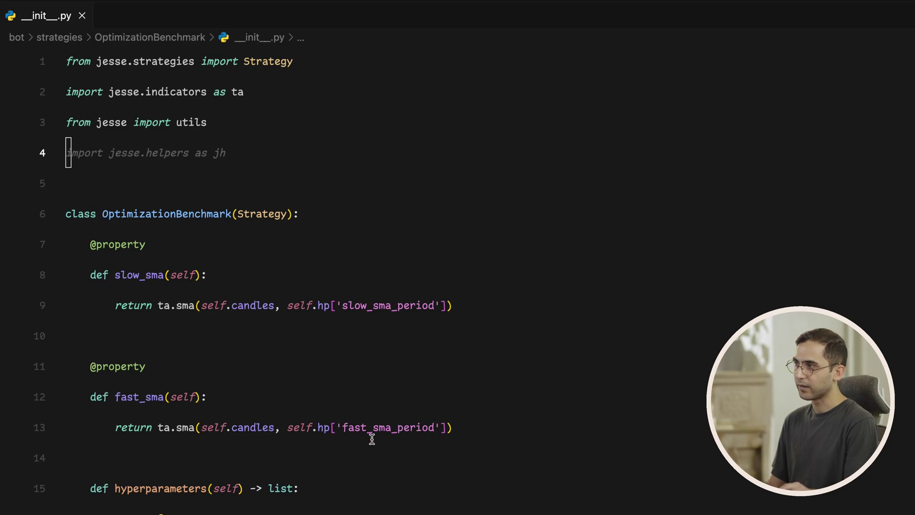
# Examine how the optimization-ready code defines the slow_sma_period and fast_sma_period hyperparameters and uses them in the SMA properties.
pyautogui.scroll(-2, 318, 298)
pyautogui.moveTo(333, 297)
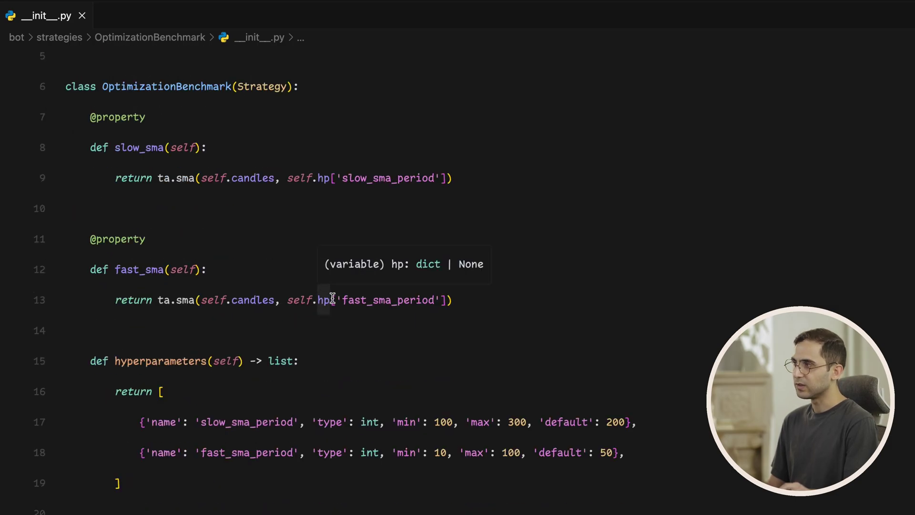
pyautogui.scroll(2, 267, 258)
pyautogui.click(414, 157)
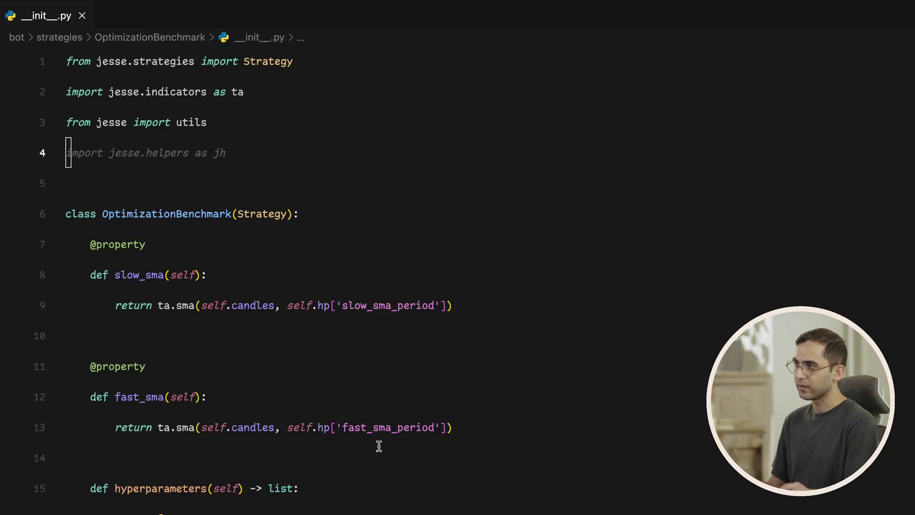
pyautogui.scroll(-2, 379, 446)
pyautogui.moveTo(321, 298)
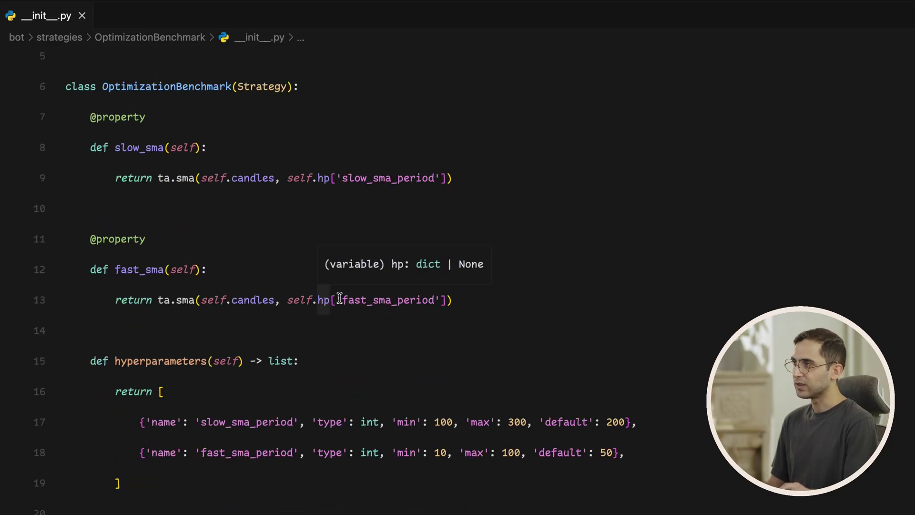
pyautogui.scroll(-1, 199, 396)
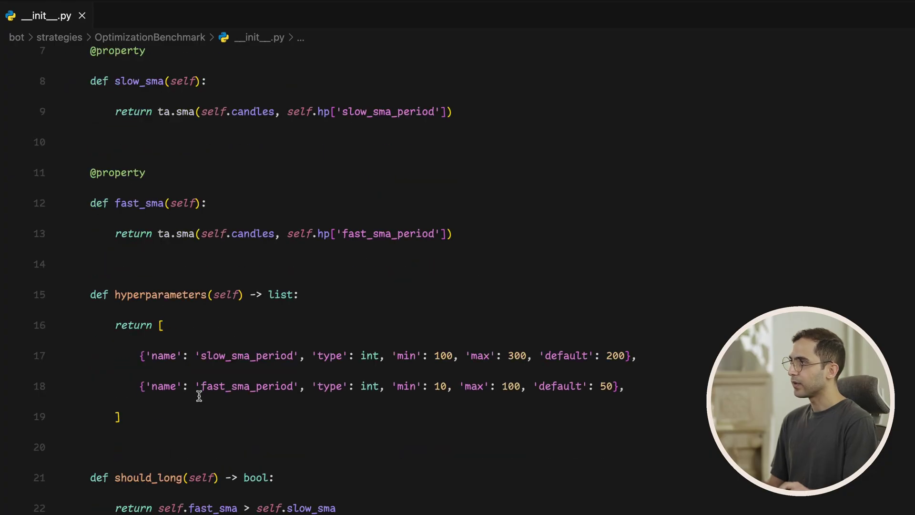
pyautogui.moveTo(196, 414); pyautogui.dragTo(82, 327)
pyautogui.click(194, 265)
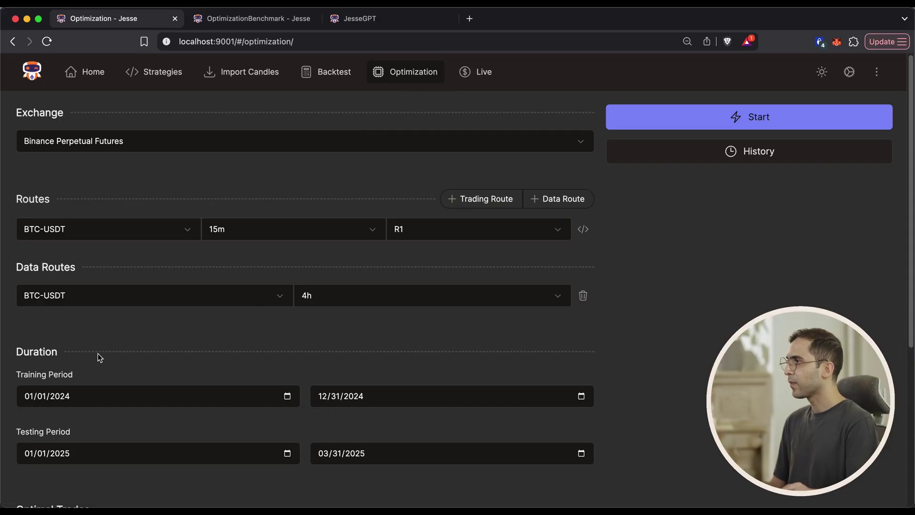
# Compare the optimization forms of both instances and review the fitness function, warmup candles and exchange settings on localhost:9002.
pyautogui.scroll(-3, 93, 359)
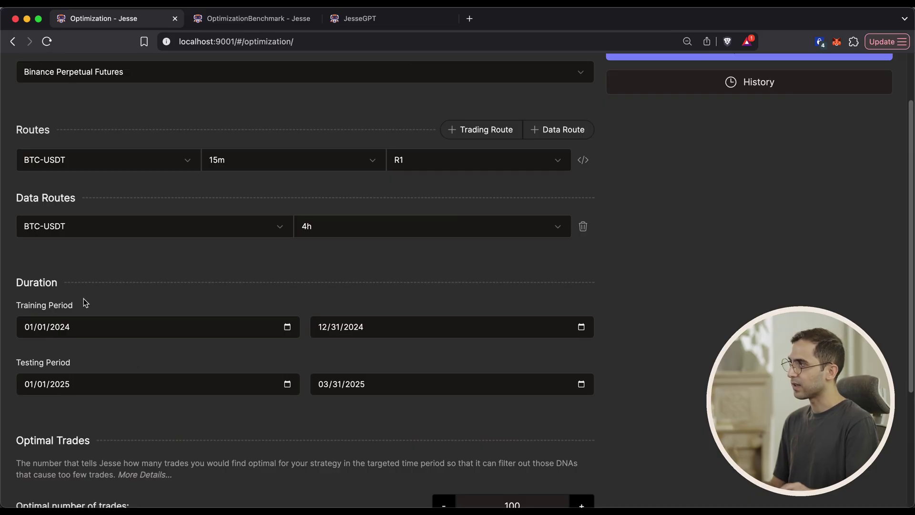
pyautogui.click(253, 18)
pyautogui.click(407, 71)
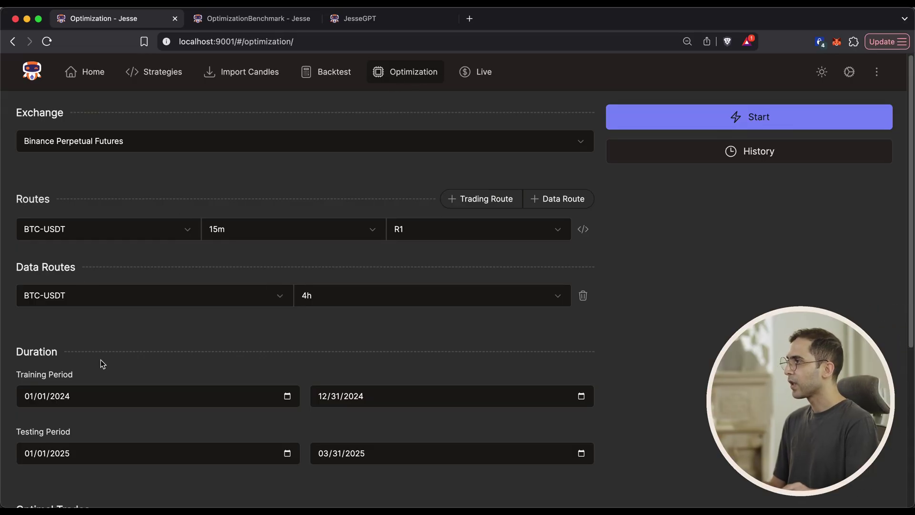
pyautogui.scroll(-3, 101, 359)
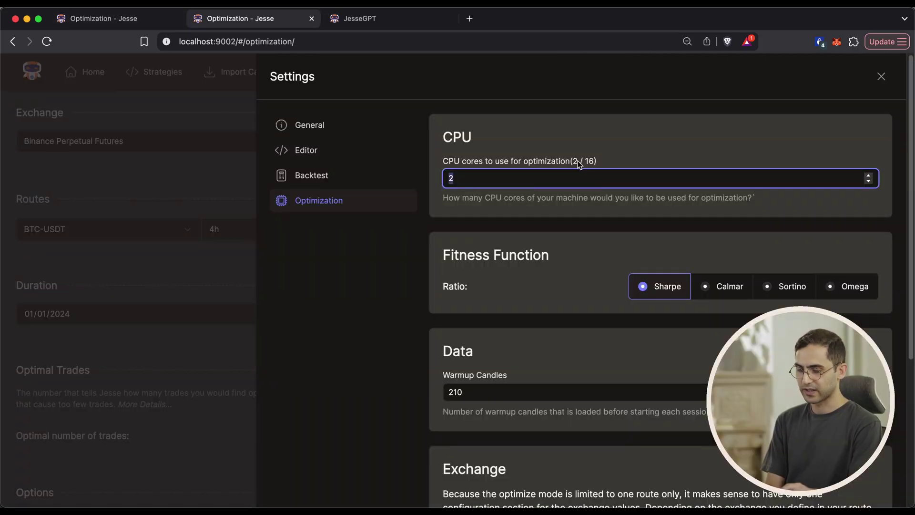
pyautogui.scroll(-4, 533, 232)
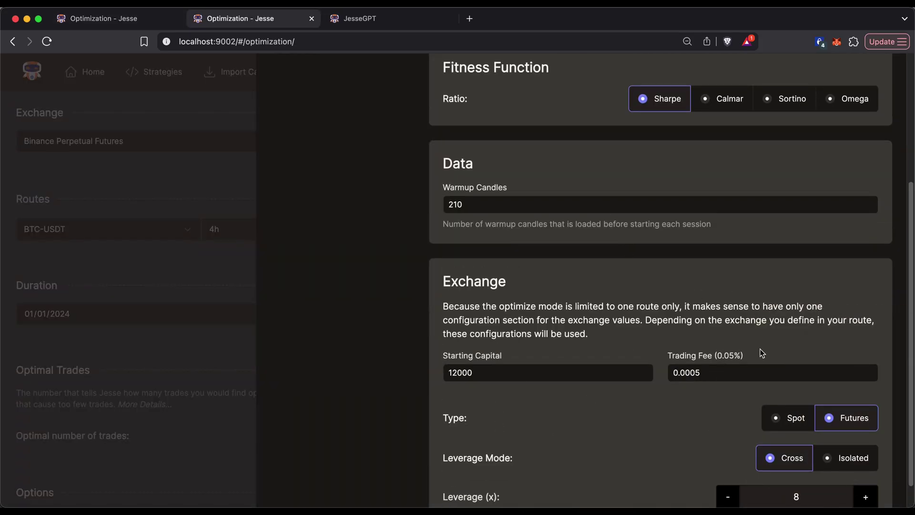
pyautogui.scroll(-1, 668, 320)
pyautogui.click(121, 153)
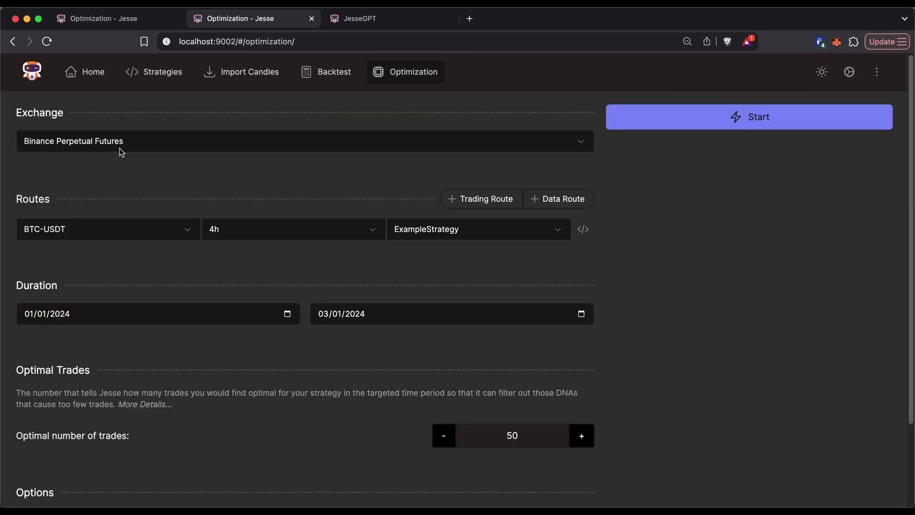
# Set the BTC-USDT route's strategy to OptimizationBenchmark and open its timeframe choices.
pyautogui.click(510, 228)
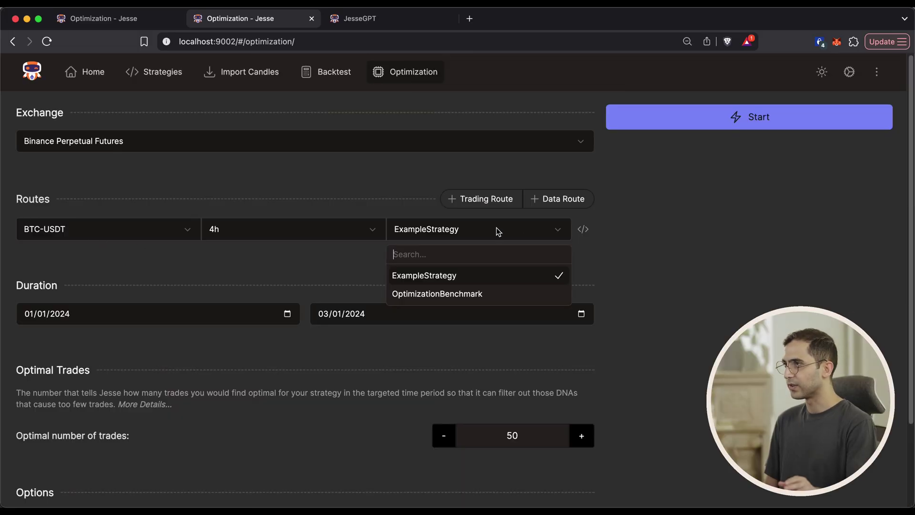
pyautogui.click(511, 291)
pyautogui.click(248, 231)
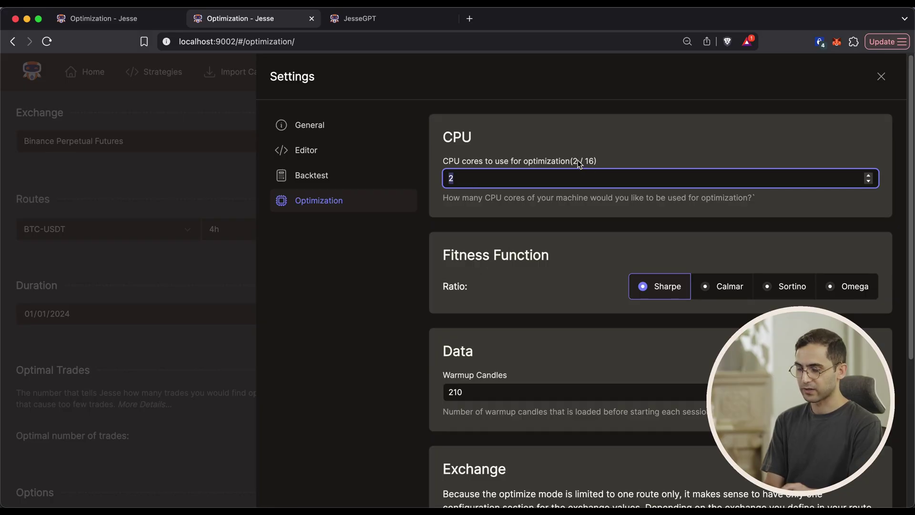
# Set the CPU cores used for optimization to 12, check the remaining optimization settings and close them.
pyautogui.doubleClick(565, 179)
pyautogui.write('12')
pyautogui.scroll(-5, 533, 233)
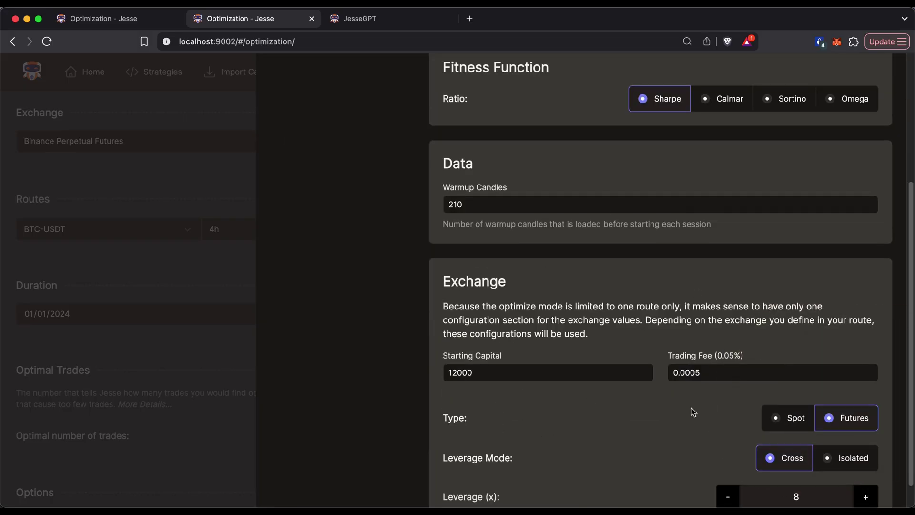
pyautogui.scroll(-1, 620, 329)
pyautogui.click(122, 152)
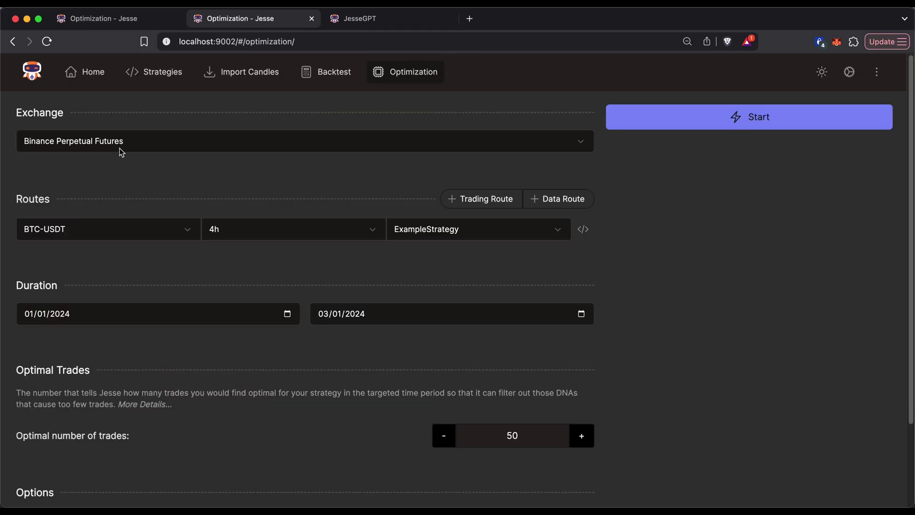
# Set the BTC-USDT route on localhost:9002 to the OptimizationBenchmark strategy, keeping the 4h timeframe.
pyautogui.click(513, 229)
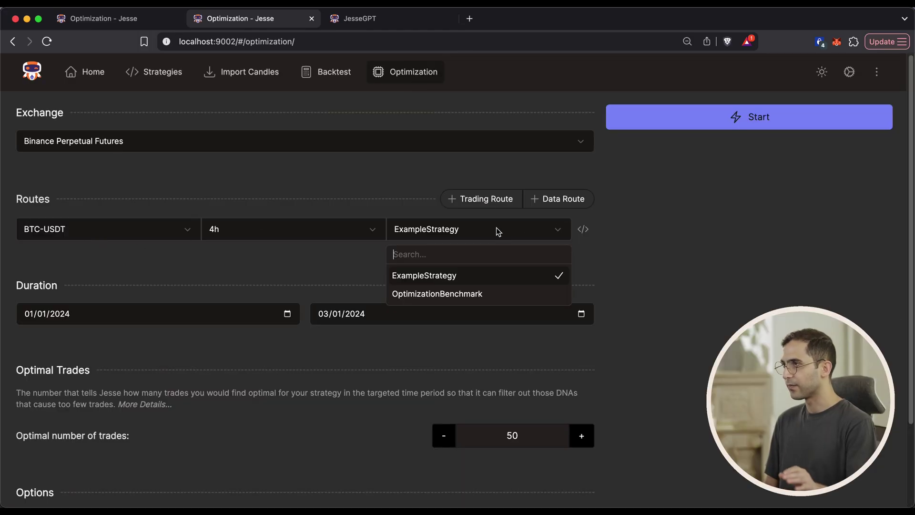
pyautogui.click(507, 292)
pyautogui.click(248, 230)
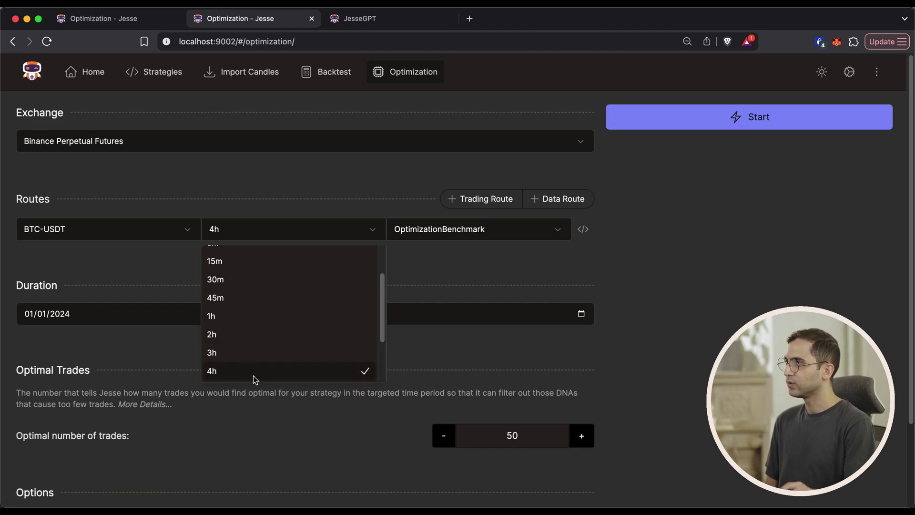
pyautogui.click(113, 231)
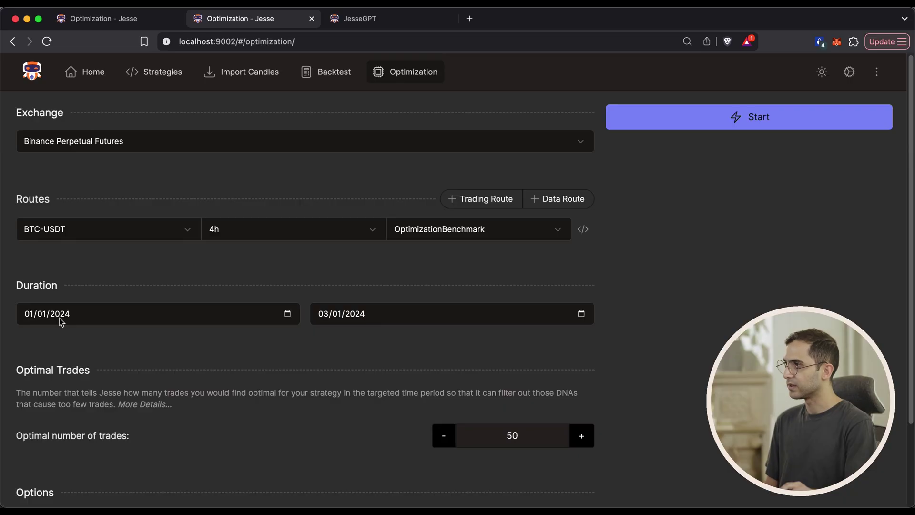
# Set the duration's end date to 12/31/2024 and turn on Fast Mode.
pyautogui.click(325, 321)
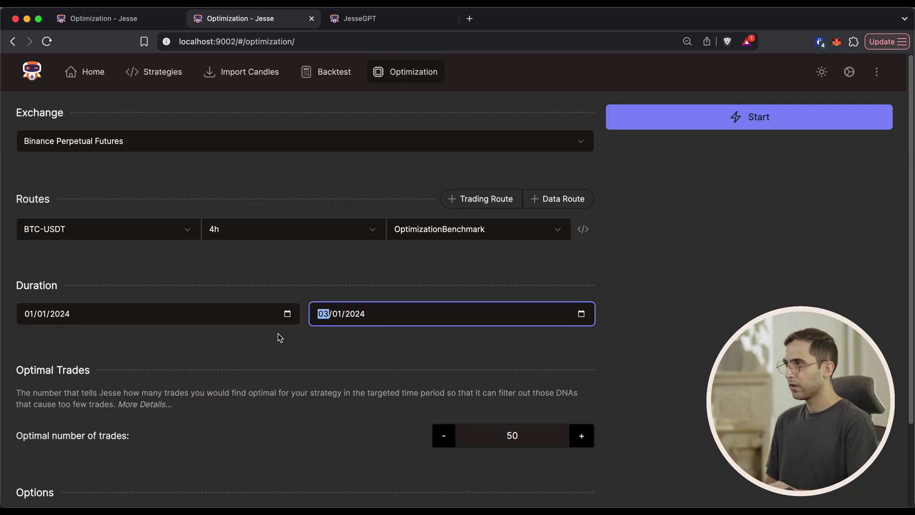
pyautogui.write('12')
pyautogui.press('Down')
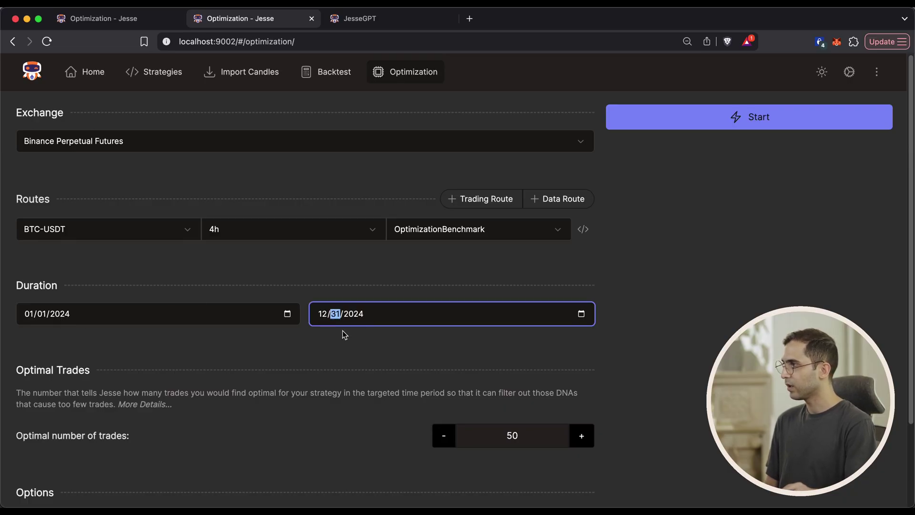
pyautogui.scroll(-3, 342, 330)
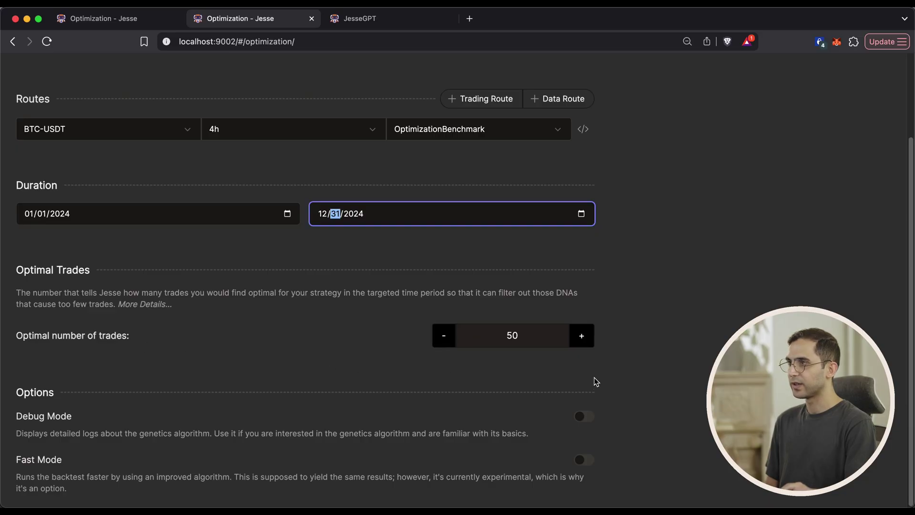
pyautogui.click(591, 460)
pyautogui.scroll(3, 659, 406)
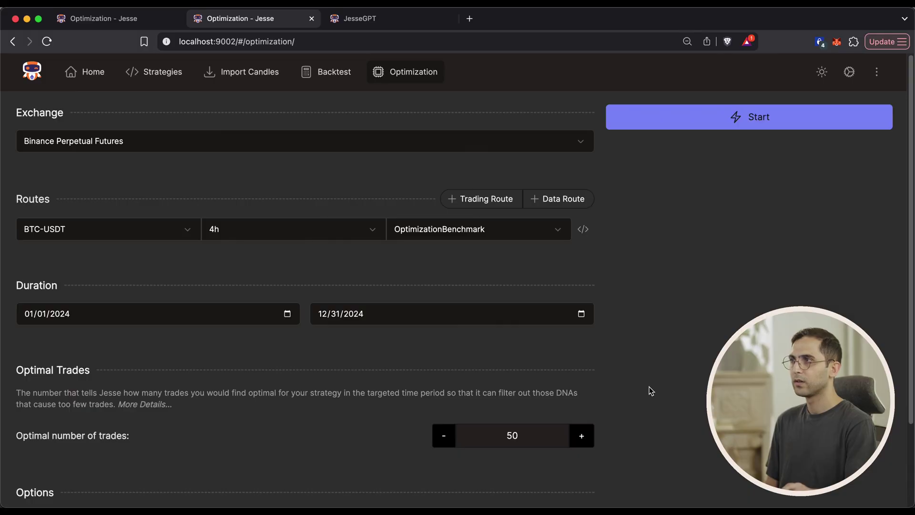
# Set the BTC-USDT trading route's strategy to OptimizationBenchmark in the localhost:9001 instance.
pyautogui.click(119, 18)
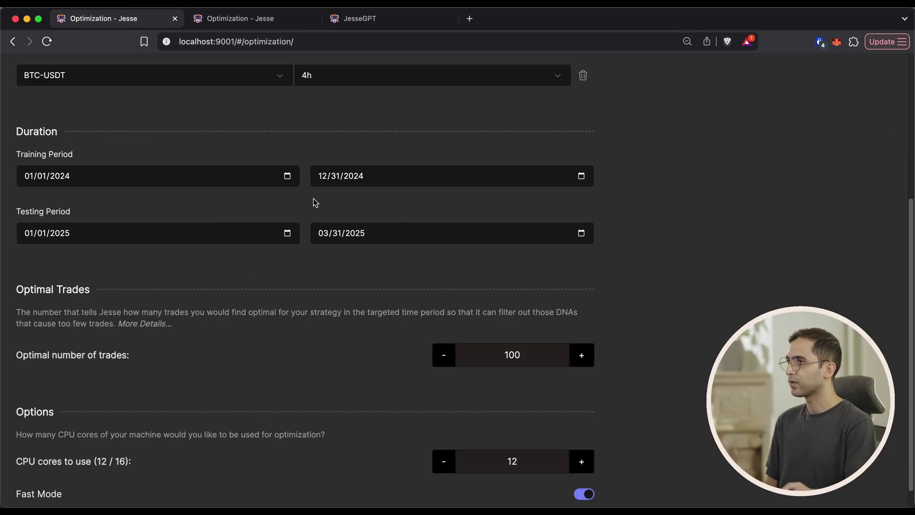
pyautogui.scroll(5, 524, 239)
pyautogui.click(430, 230)
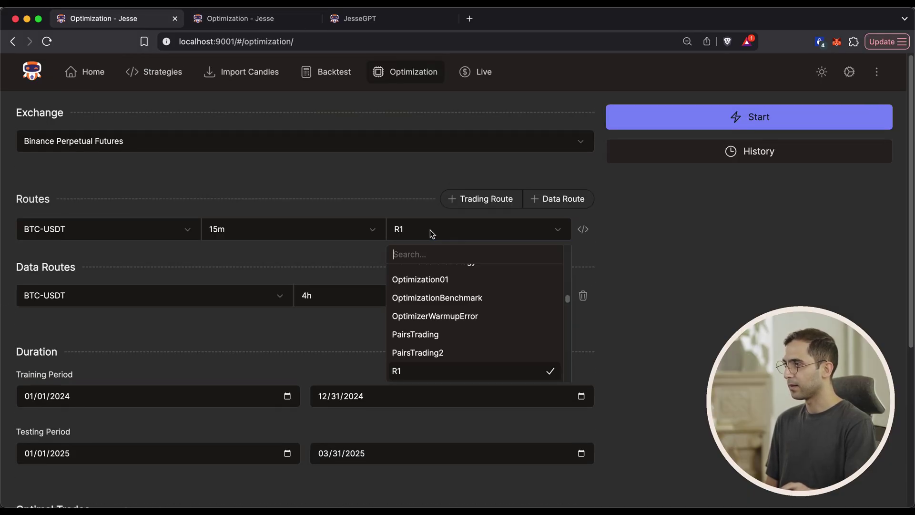
pyautogui.write('opt')
pyautogui.press('Down')
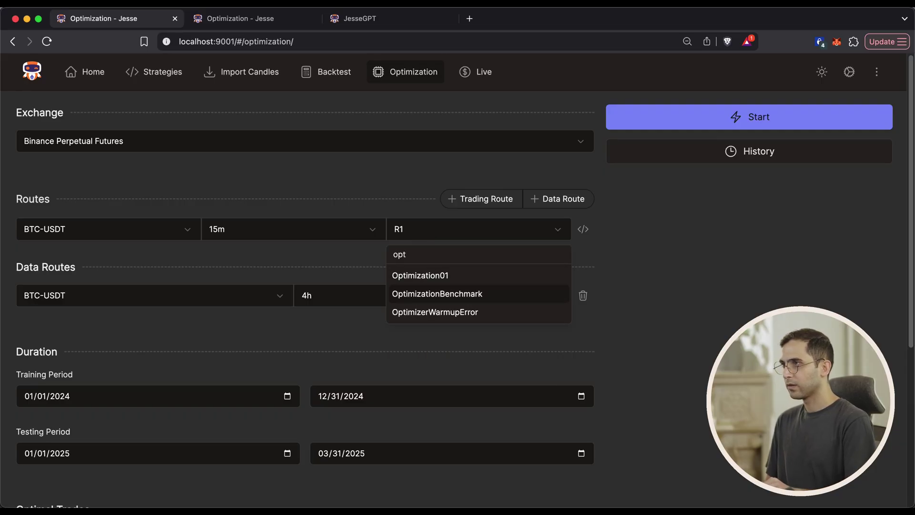
pyautogui.press('Return')
# Set the trading route's timeframe to 4h and remove the BTC-USDT data route.
pyautogui.click(228, 222)
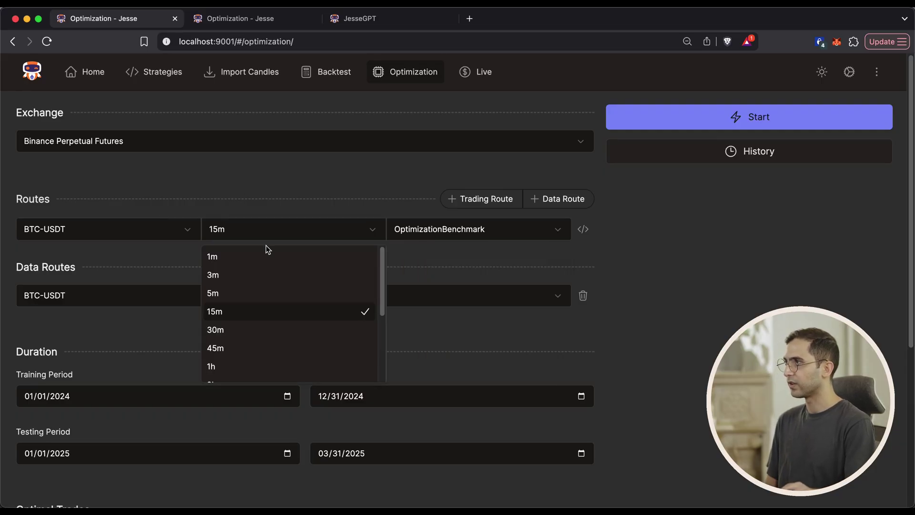
pyautogui.scroll(-2, 255, 338)
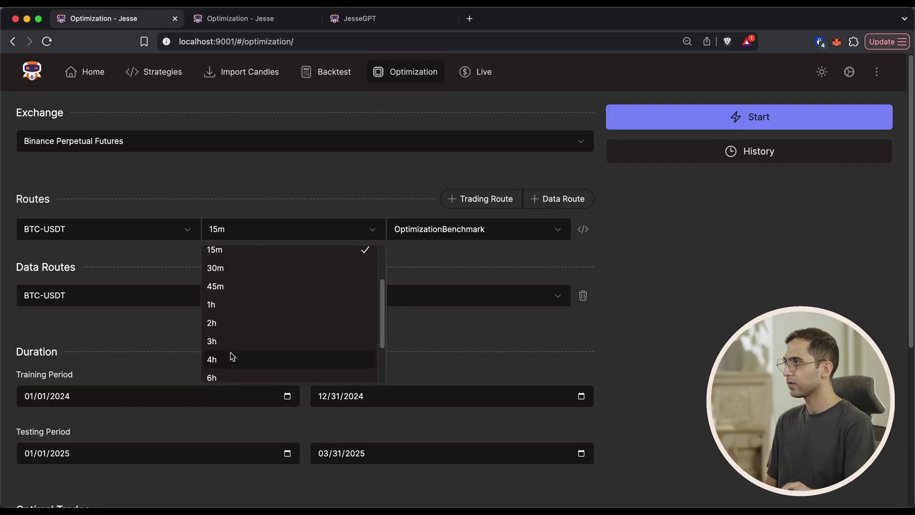
pyautogui.click(230, 357)
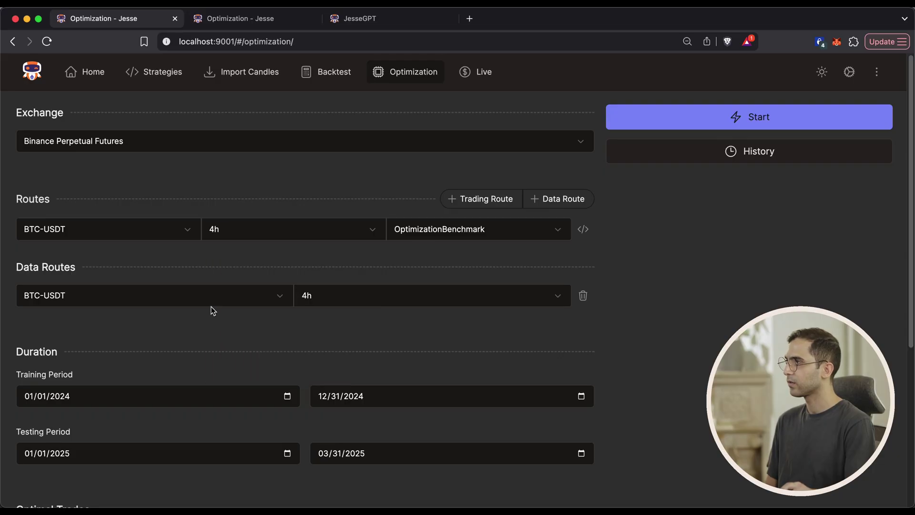
pyautogui.click(582, 295)
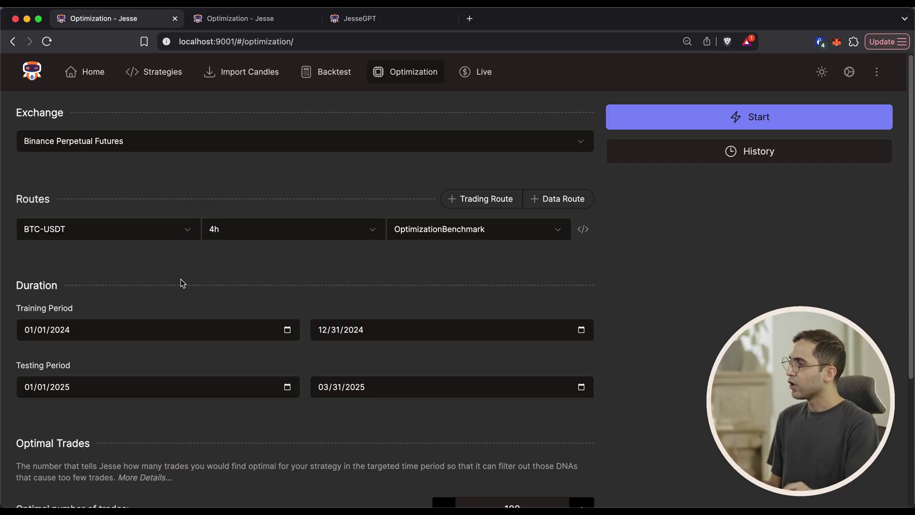
# Compare the duration with the localhost:9002 instance and set the training period on localhost:9001 to 01/01/2024 through 10/31/2024.
pyautogui.hotkey('ctrl', 'Tab')
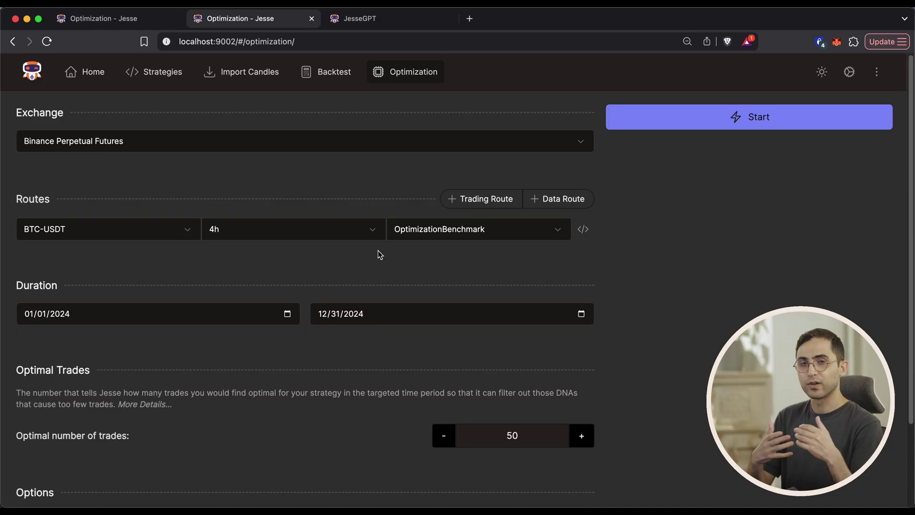
pyautogui.hotkey('ctrl', 'shift', 'Tab')
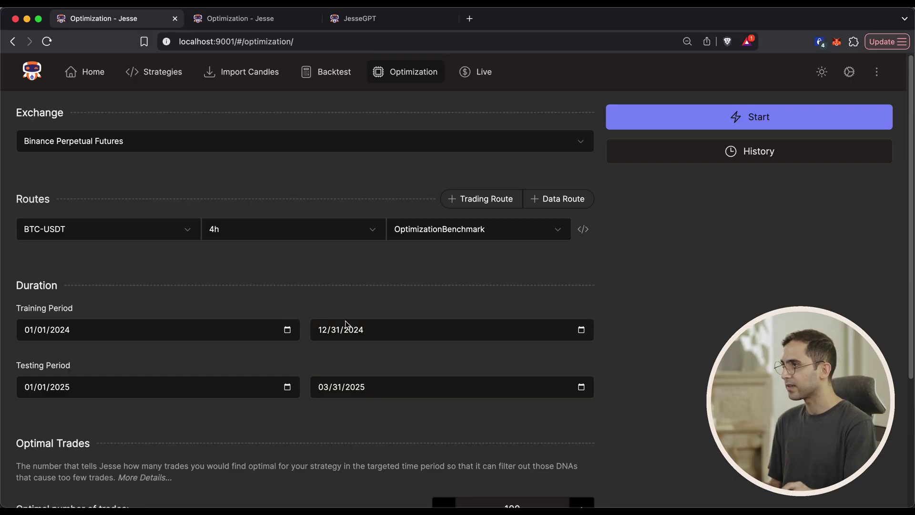
pyautogui.click(323, 330)
pyautogui.press('Down')
pyautogui.press('Down')
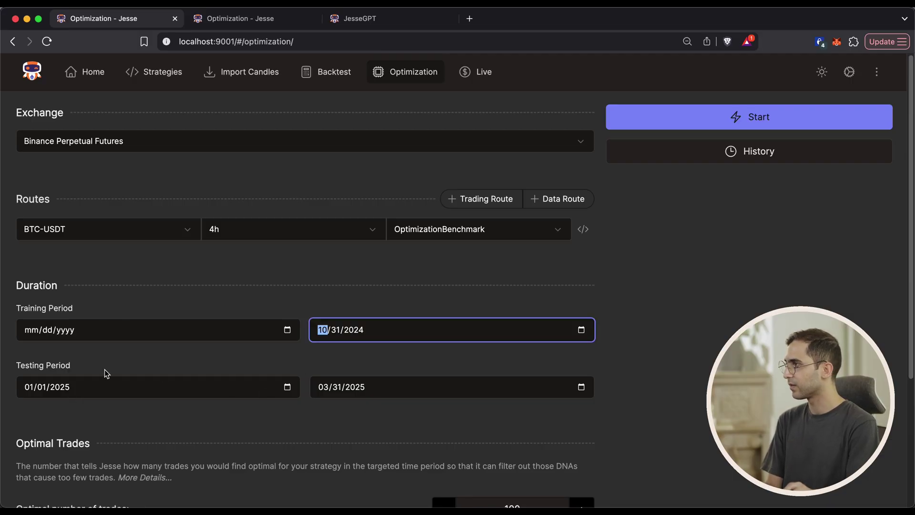
pyautogui.click(63, 329)
pyautogui.write('2024')
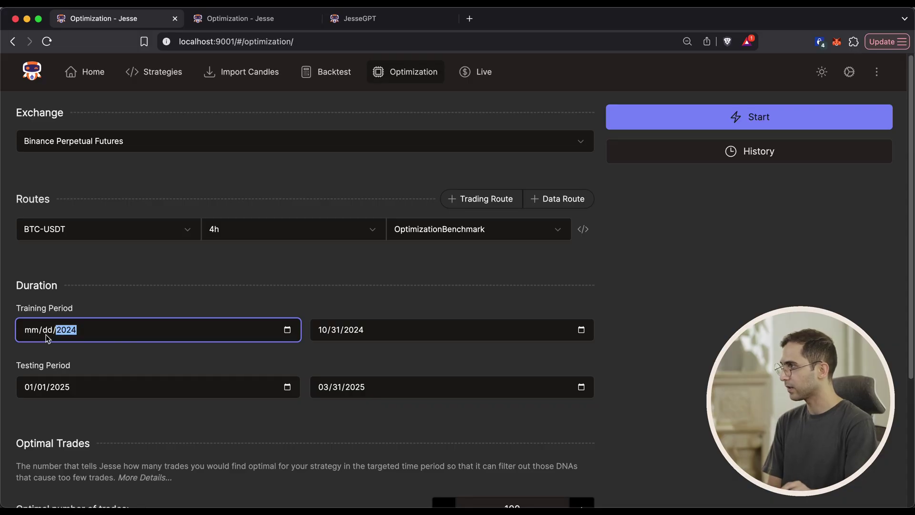
pyautogui.click(46, 334)
pyautogui.press('Up')
# Set the testing period to 10/31/2024 through 01/01/2025.
pyautogui.click(71, 390)
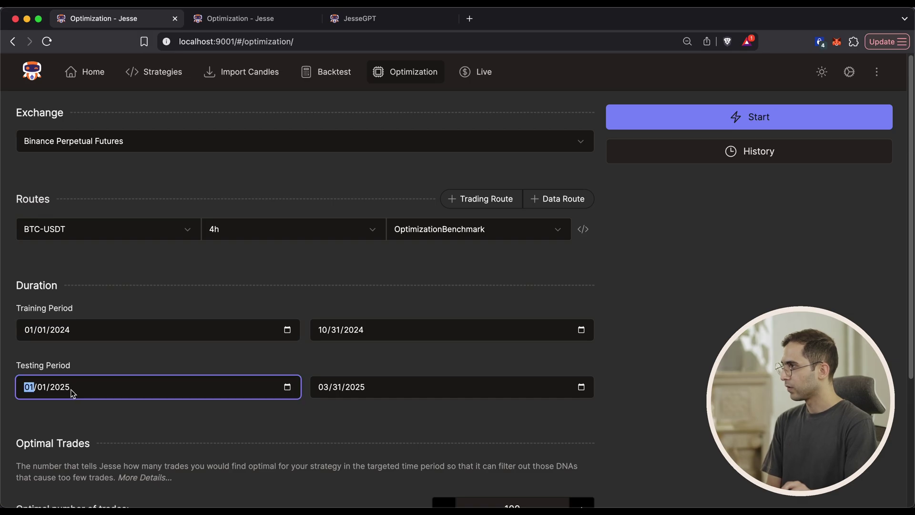
pyautogui.click(337, 392)
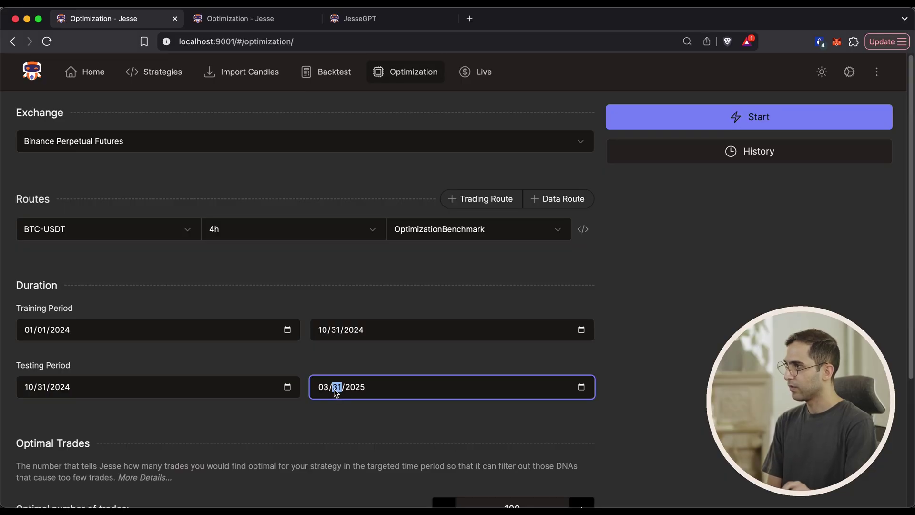
pyautogui.write('1')
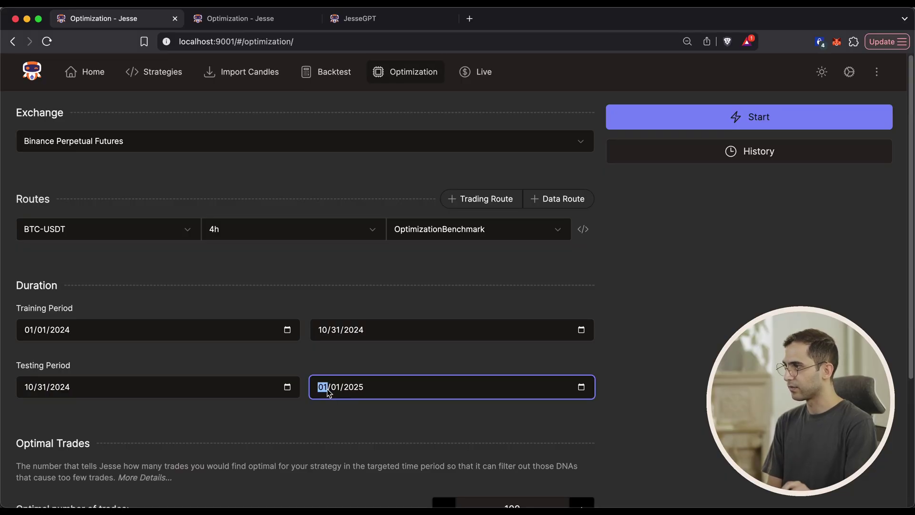
# Set the optimal number of trades to 50 on localhost:9001.
pyautogui.scroll(-4, 429, 353)
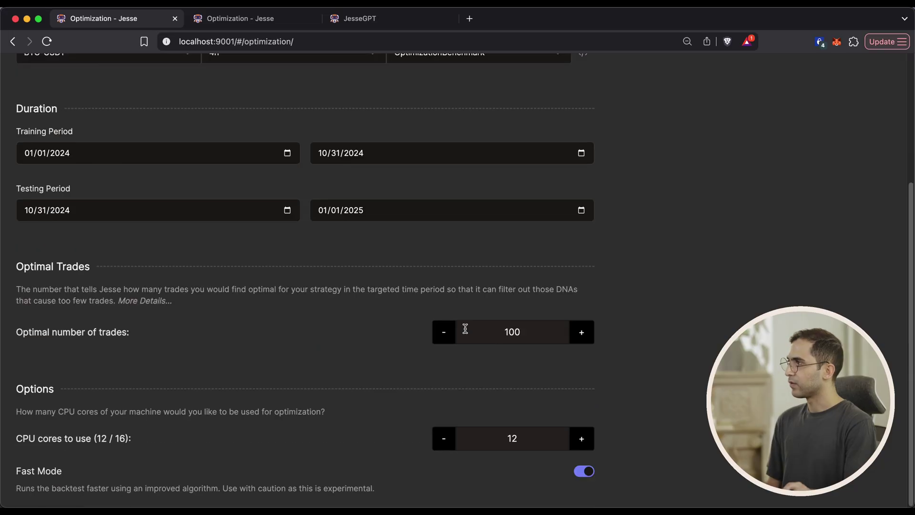
pyautogui.doubleClick(547, 327)
pyautogui.write('50')
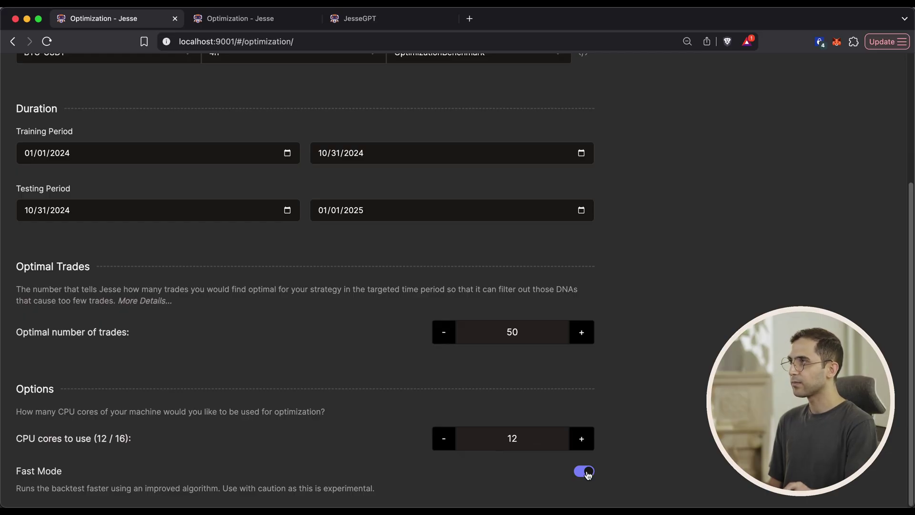
# Try to start the optimization run in the localhost:9002 instance.
pyautogui.hotkey('ctrl', 'Tab')
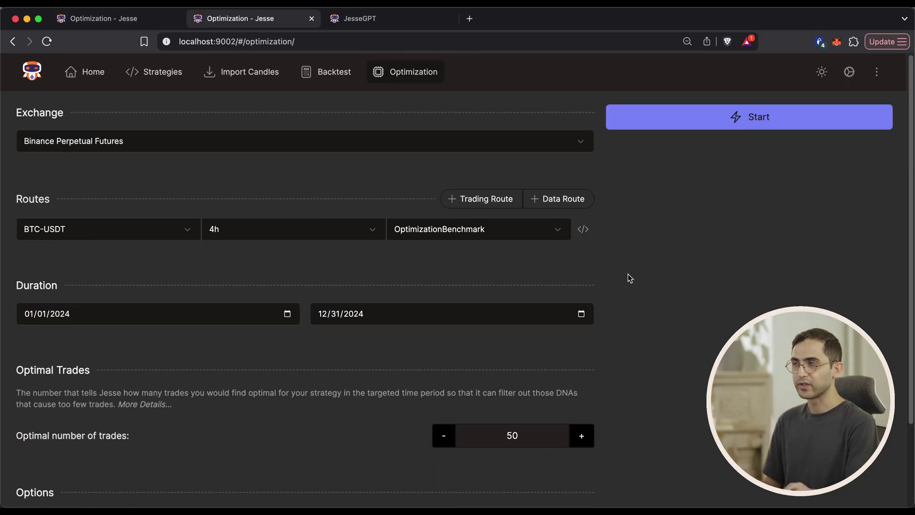
pyautogui.click(713, 121)
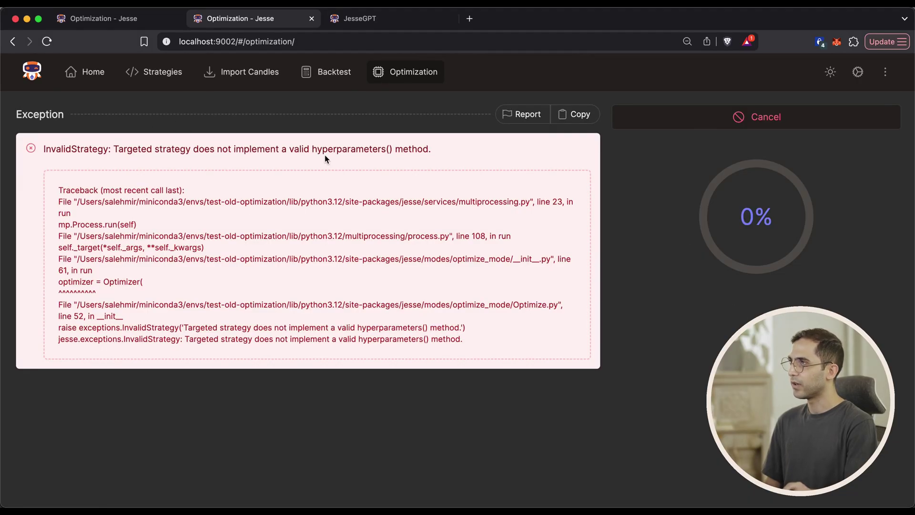
# Replace the OptimizationBenchmark code in the test-old-optimization project with the full dev-jesse version that contains the hyperparameters method.
pyautogui.press('super+Tab')
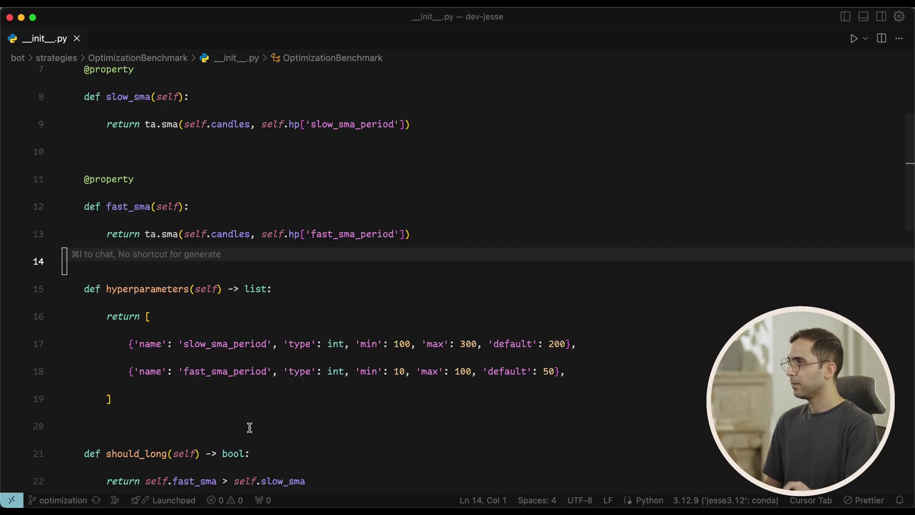
pyautogui.moveTo(114, 400); pyautogui.dragTo(55, 290)
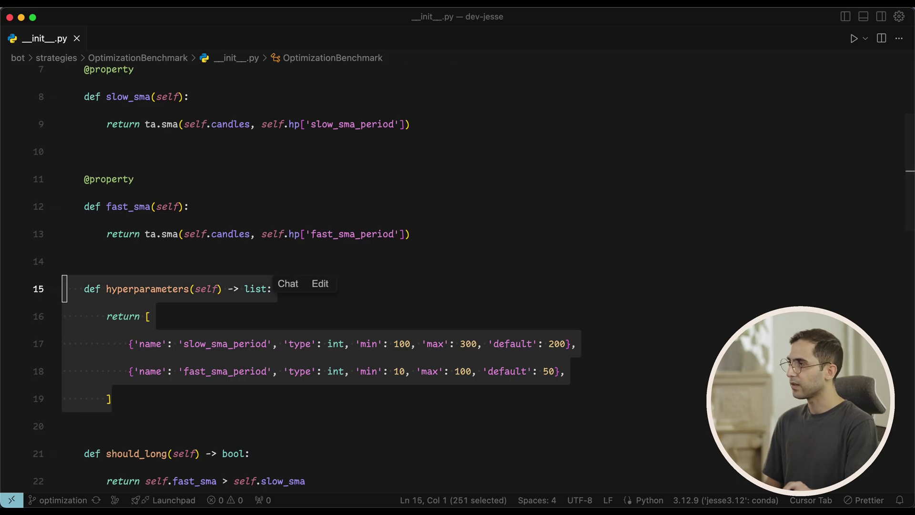
pyautogui.click(268, 408)
pyautogui.press('super+a')
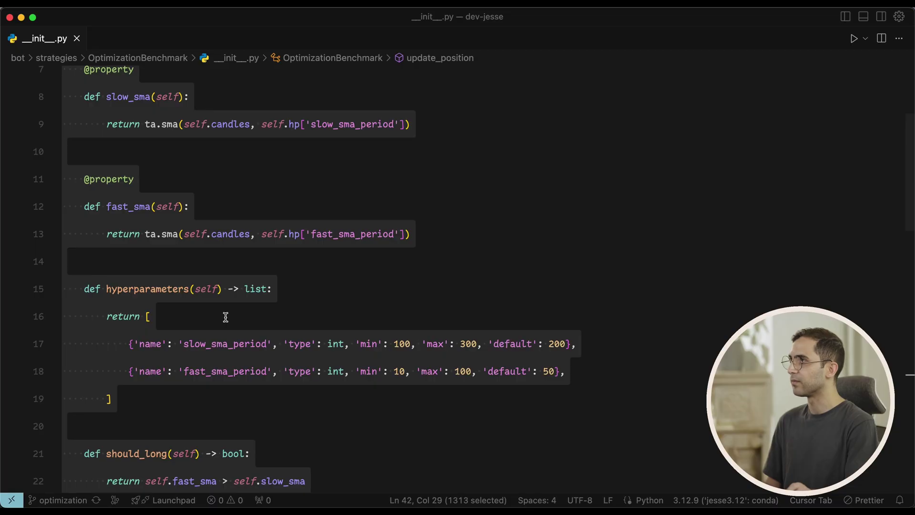
pyautogui.press('super+Tab')
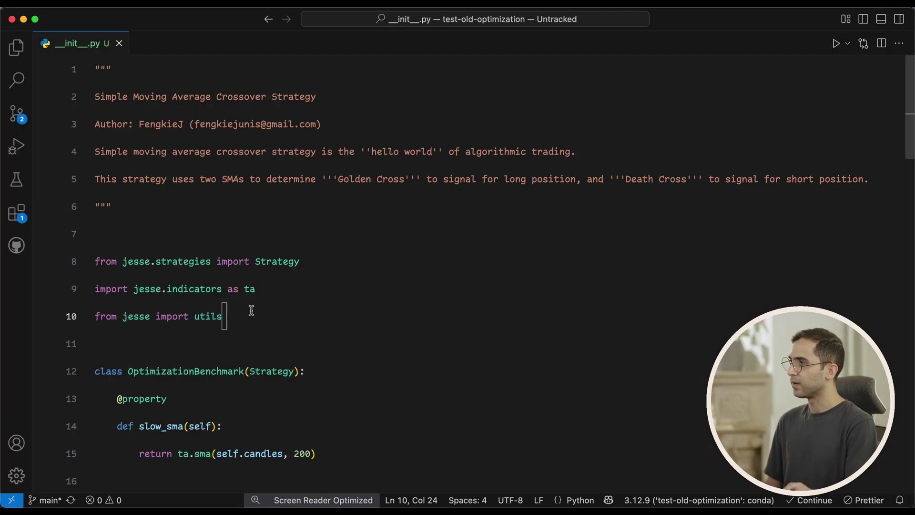
pyautogui.press('super+a')
pyautogui.press('super+v')
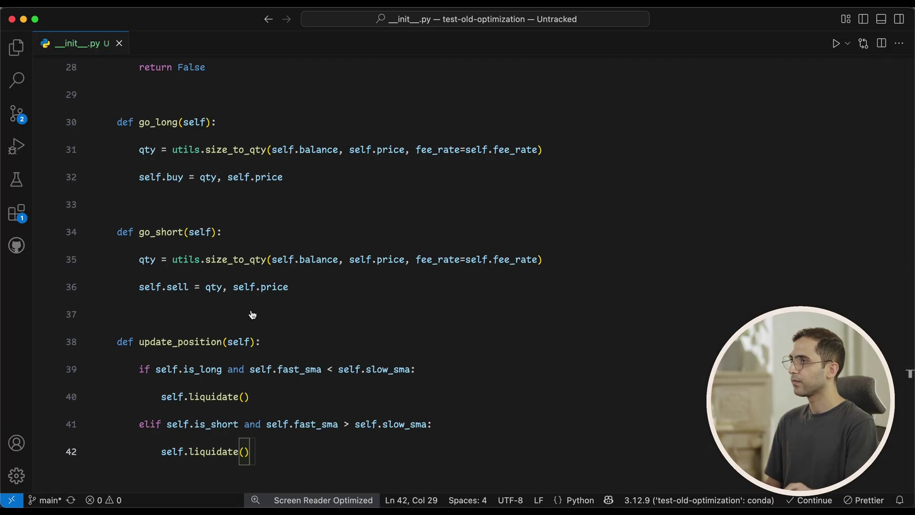
# Return to the browser, run the optimization on localhost:9002 again and cancel the session partway through.
pyautogui.press('super+Tab')
pyautogui.click(747, 117)
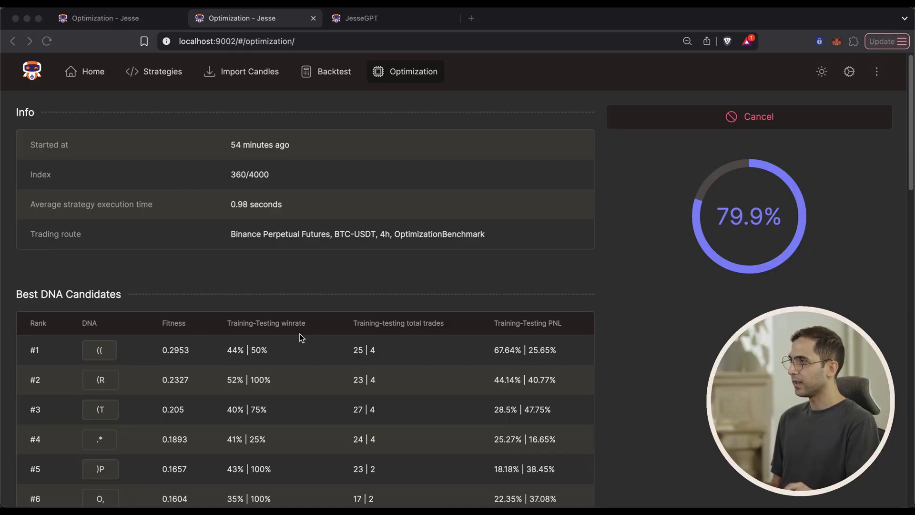
pyautogui.click(702, 118)
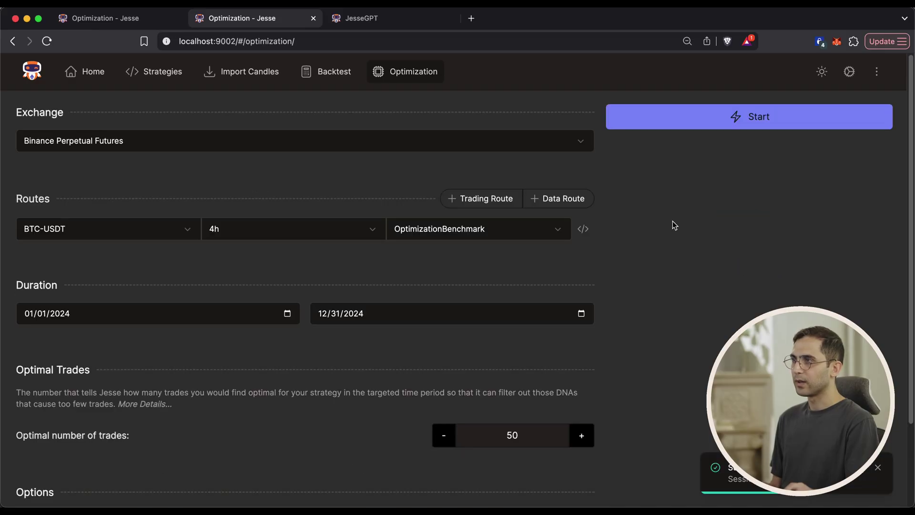
# Review the optimization form on localhost:9001 and cancel the running session on localhost:9002.
pyautogui.click(110, 17)
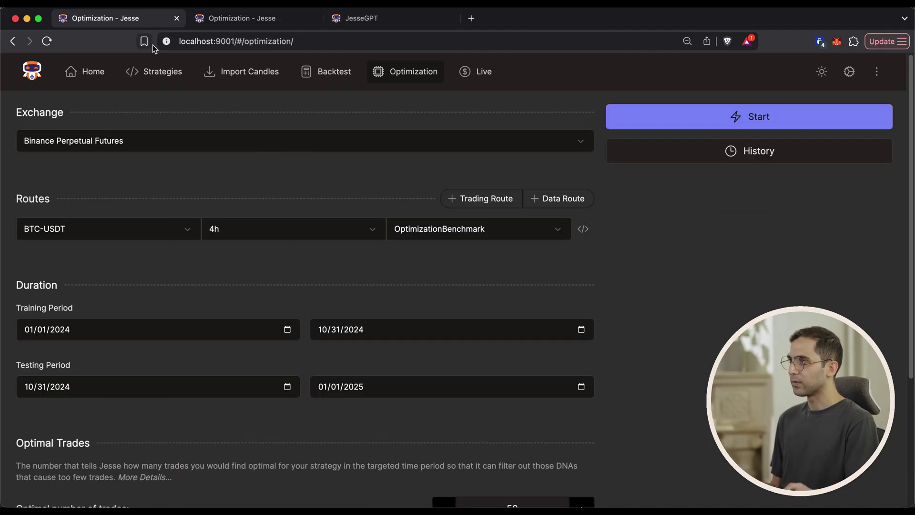
pyautogui.scroll(-5, 136, 384)
pyautogui.hotkey('ctrl', 'Tab')
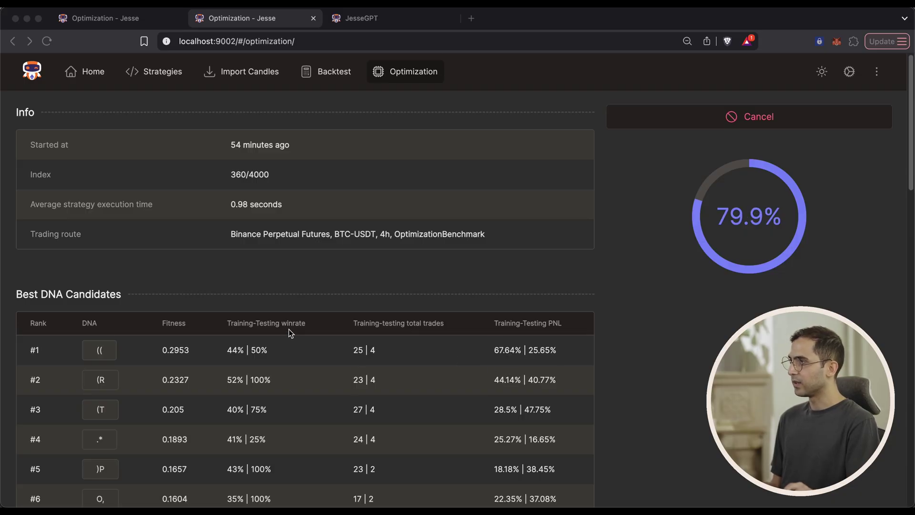
pyautogui.click(701, 117)
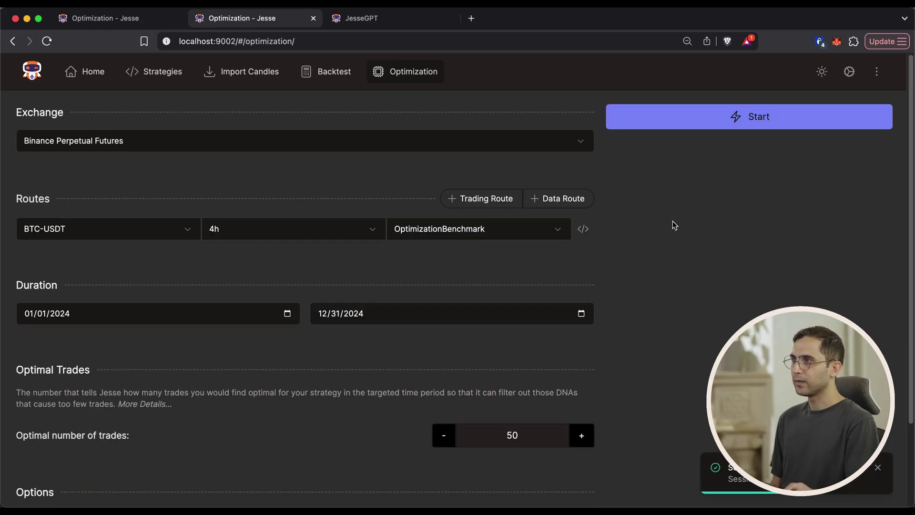
# Check the optimization form of the localhost:9001 instance down to its CPU core options and start the optimization run.
pyautogui.click(110, 20)
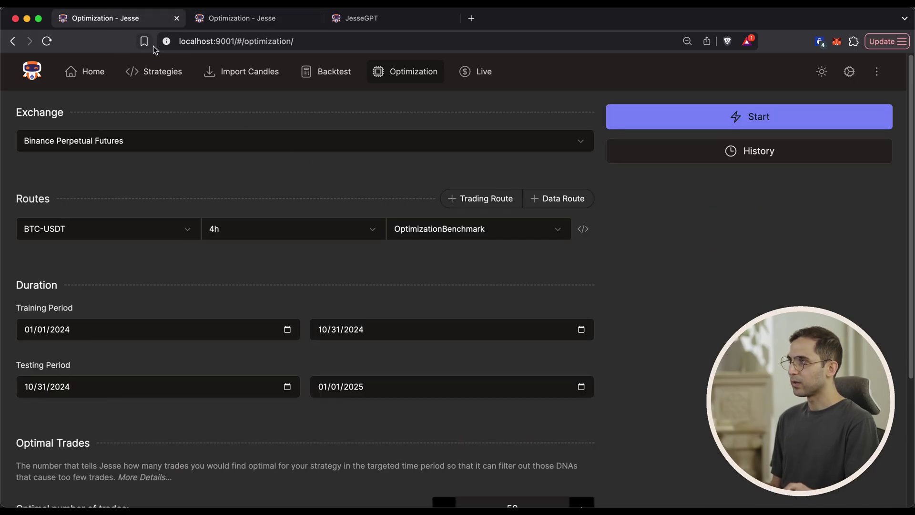
pyautogui.scroll(-5, 133, 384)
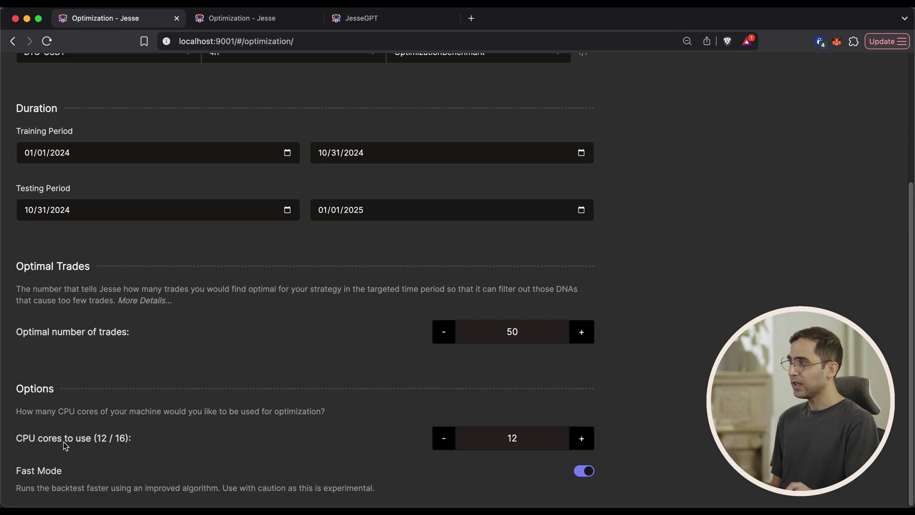
pyautogui.scroll(7, 319, 425)
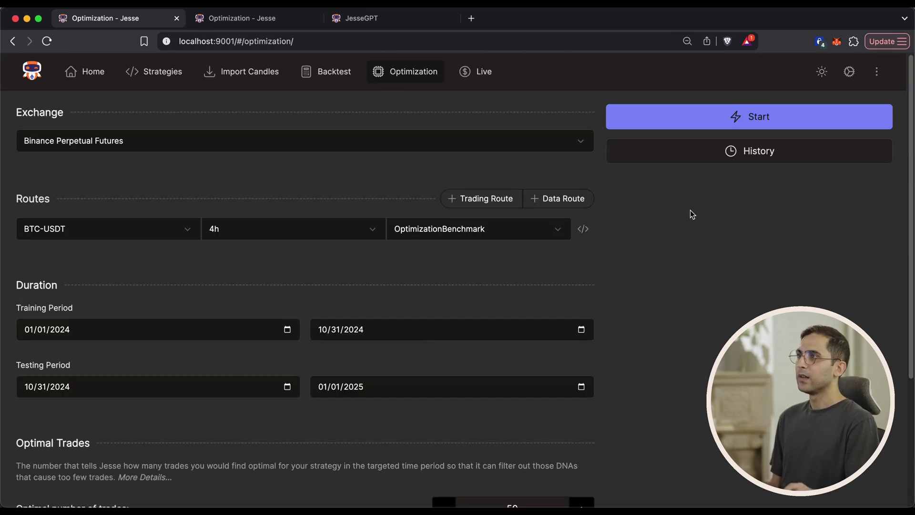
pyautogui.click(684, 119)
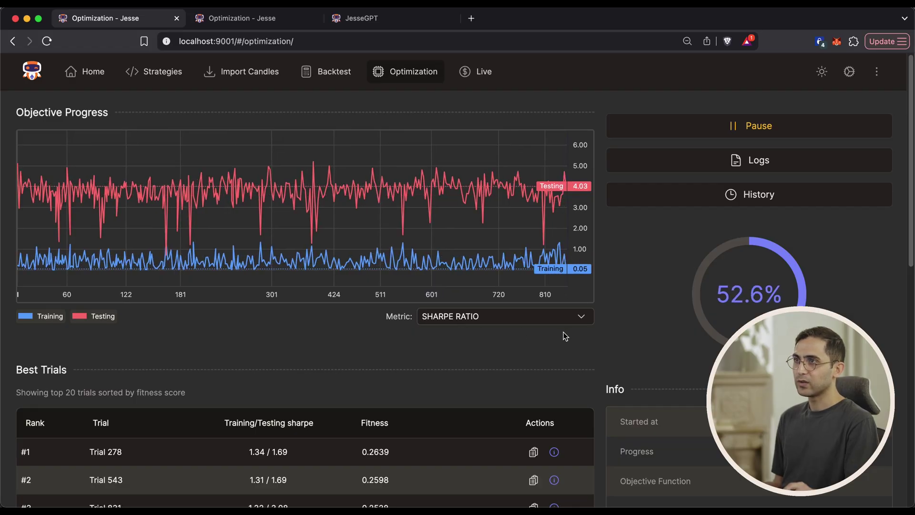
# Examine the optimization settings, the available chart metrics and the Best Trials table while the session runs.
pyautogui.click(848, 74)
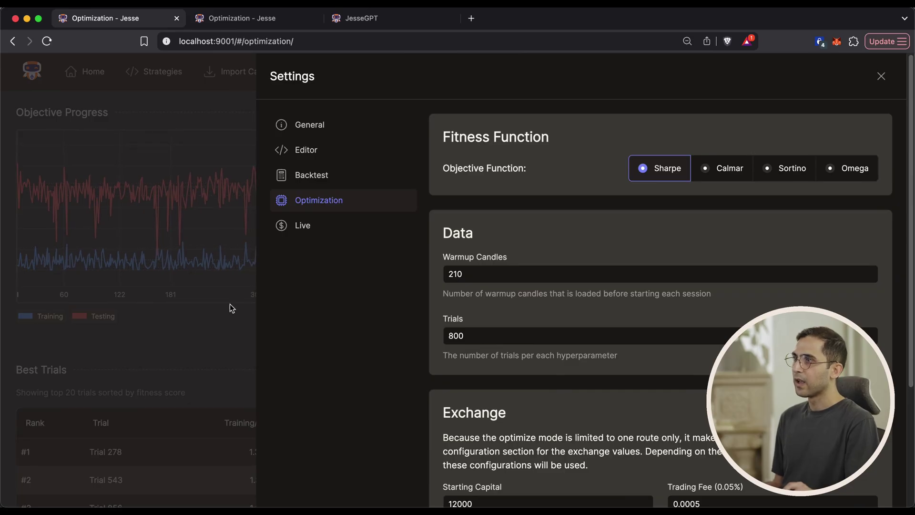
pyautogui.click(84, 306)
pyautogui.click(483, 317)
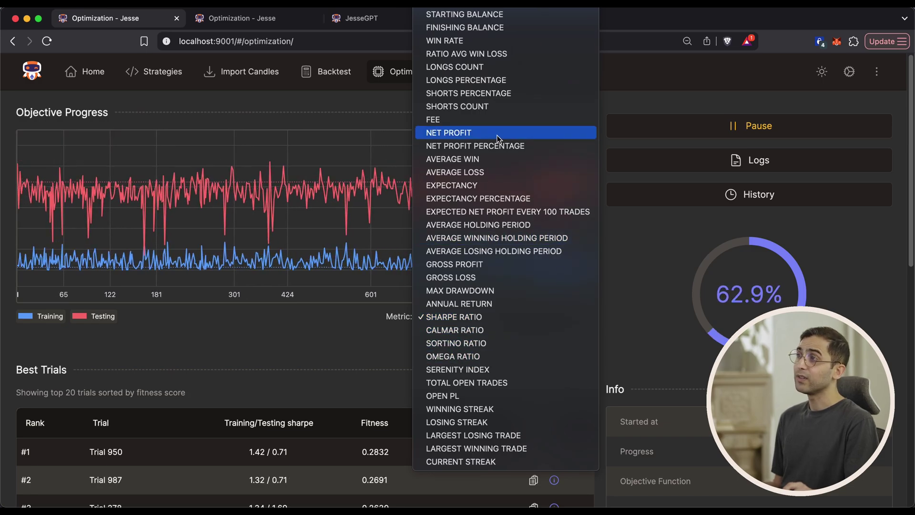
pyautogui.scroll(-4, 625, 324)
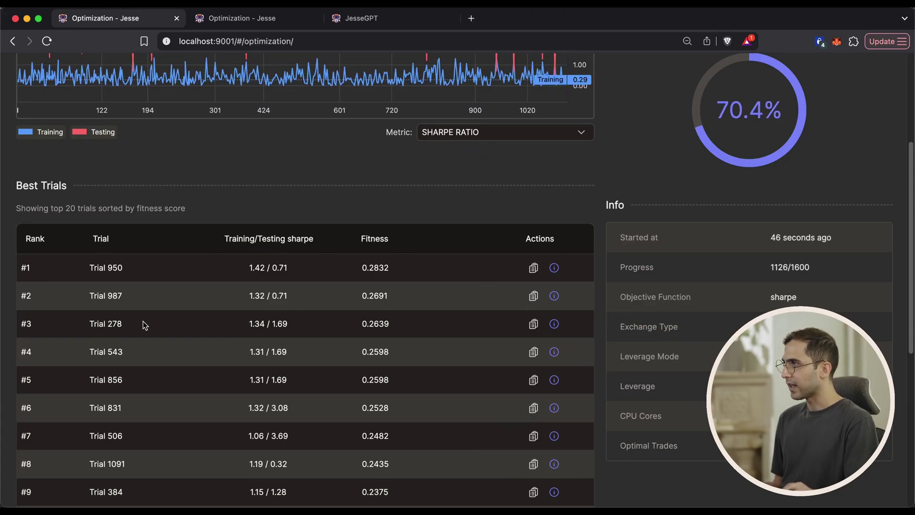
# Open the details of the rank #1 trial, copy its DNA and review its training and testing metrics.
pyautogui.click(554, 268)
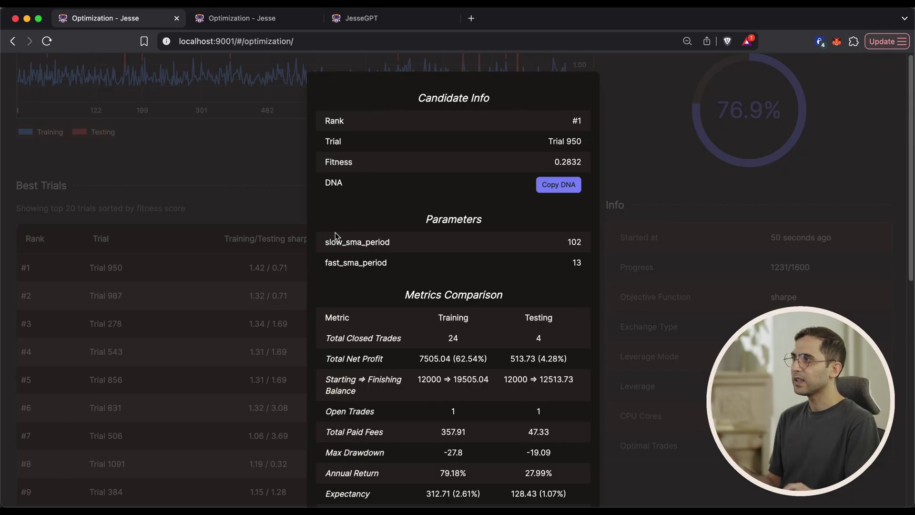
pyautogui.click(547, 185)
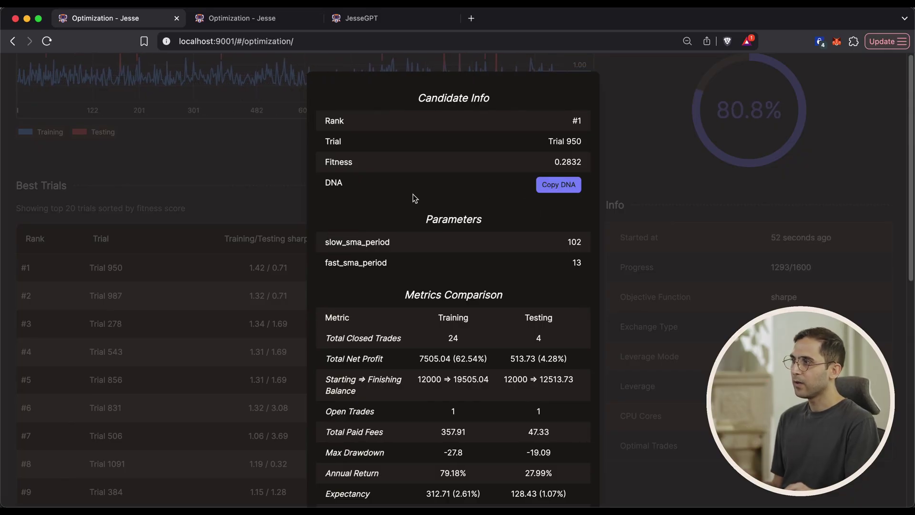
pyautogui.scroll(-3, 414, 191)
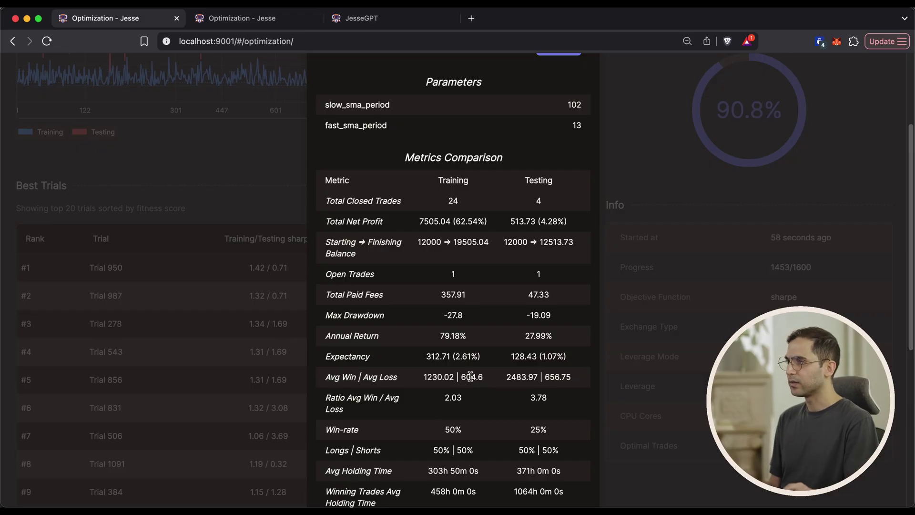
pyautogui.click(734, 253)
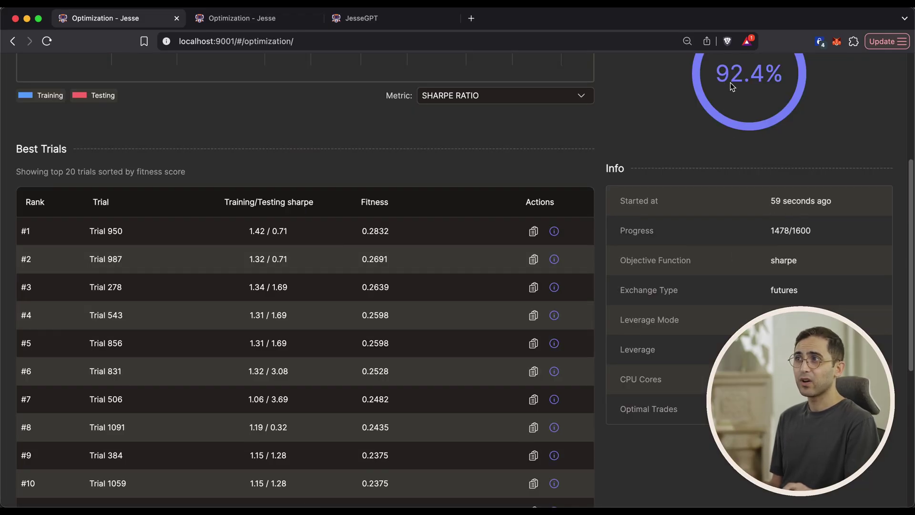
# Open the details of the rank #5 trial, Trial 856, compare its metrics and copy its DNA.
pyautogui.scroll(-2, 753, 113)
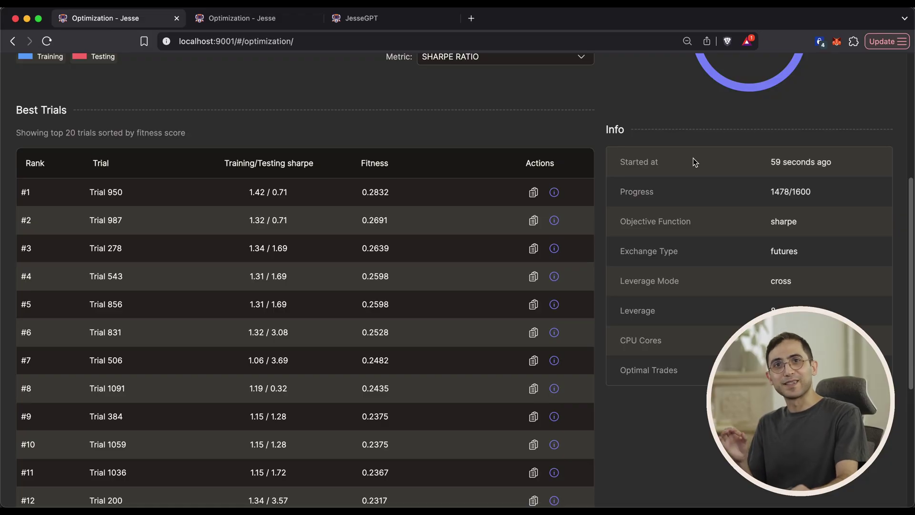
pyautogui.scroll(-1, 402, 283)
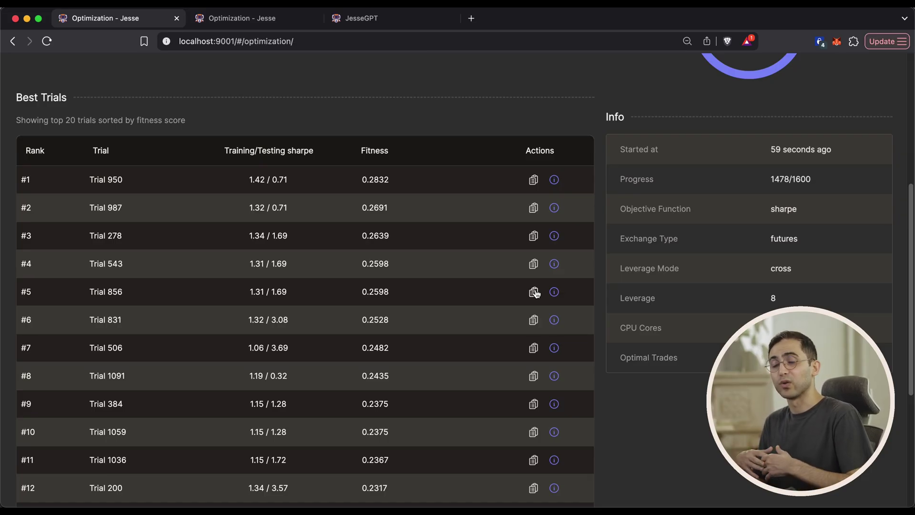
pyautogui.click(554, 292)
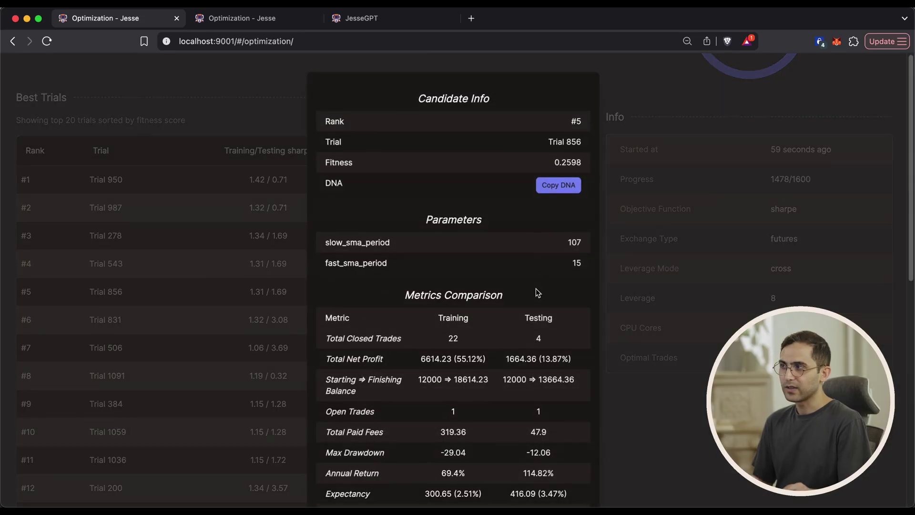
pyautogui.scroll(-1, 510, 343)
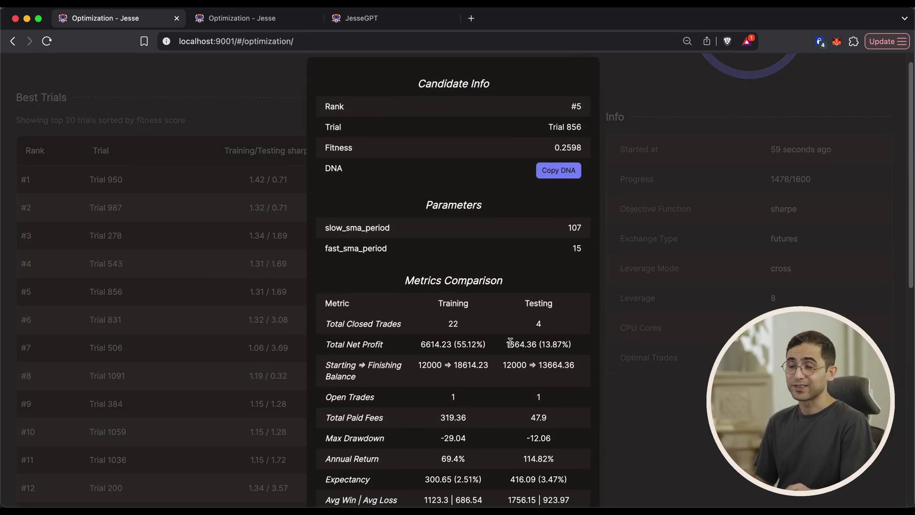
pyautogui.scroll(-1, 435, 209)
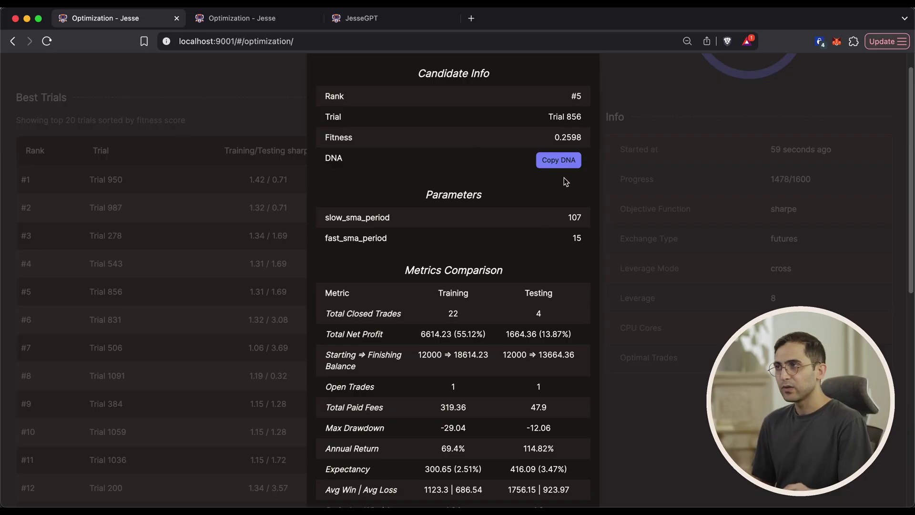
pyautogui.click(552, 167)
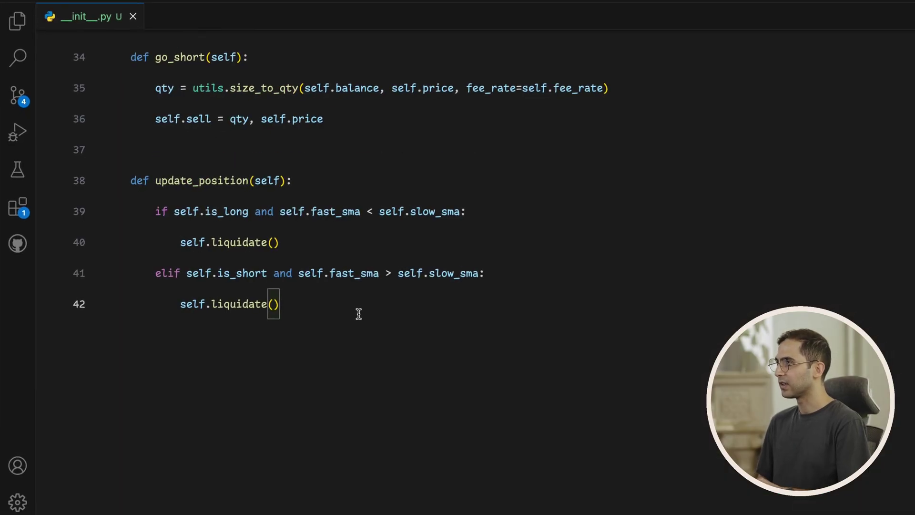
# In the code editor, add a dna(self) method after update_position in __init__.py that returns the copied DNA string of Trial 856.
pyautogui.press('Return')
pyautogui.press('BackSpace')
pyautogui.press('BackSpace')
pyautogui.press('Return')
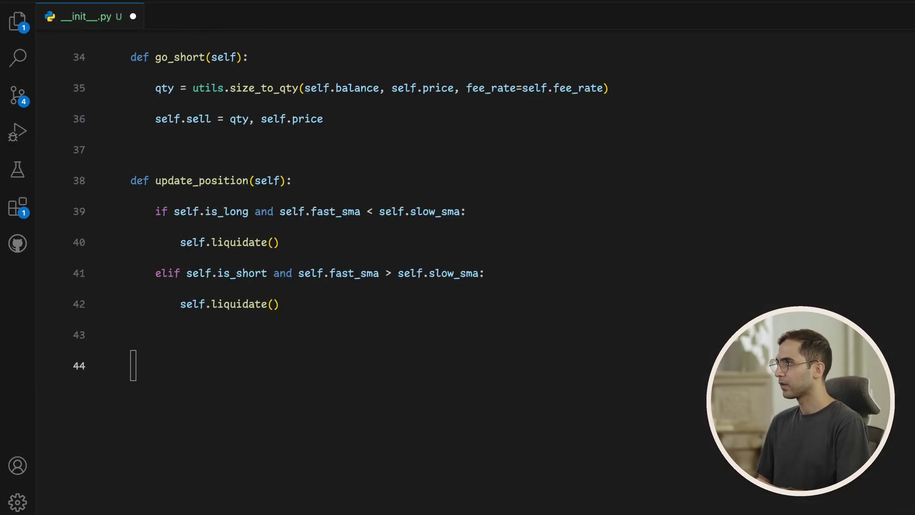
pyautogui.write('def dn')
pyautogui.press('Return')
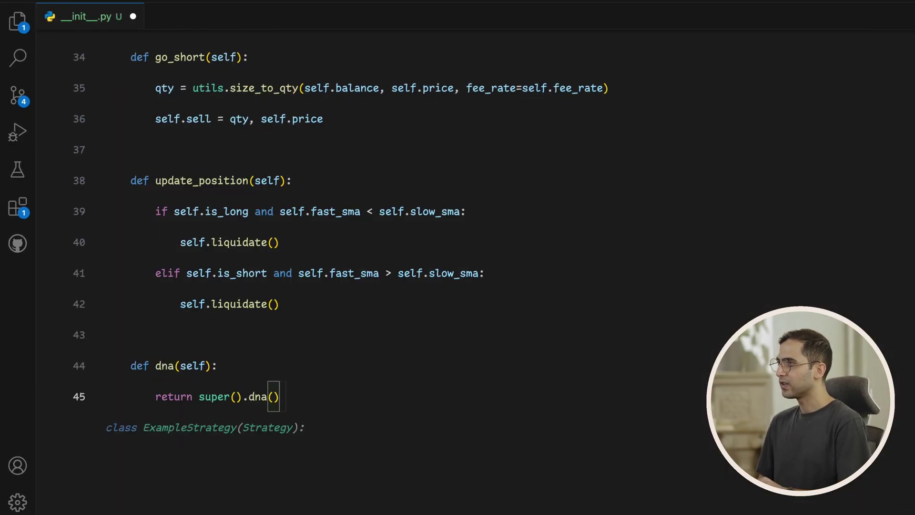
pyautogui.hotkey('shift', 'Home')
pyautogui.press('BackSpace')
pyautogui.write("return '")
pyautogui.write('eyJmYXN0X3NtYV9wZXJpb2QiOiAxNSwgInNsb3dfc21hX3BlcmlvZCI6IDEwN30=')
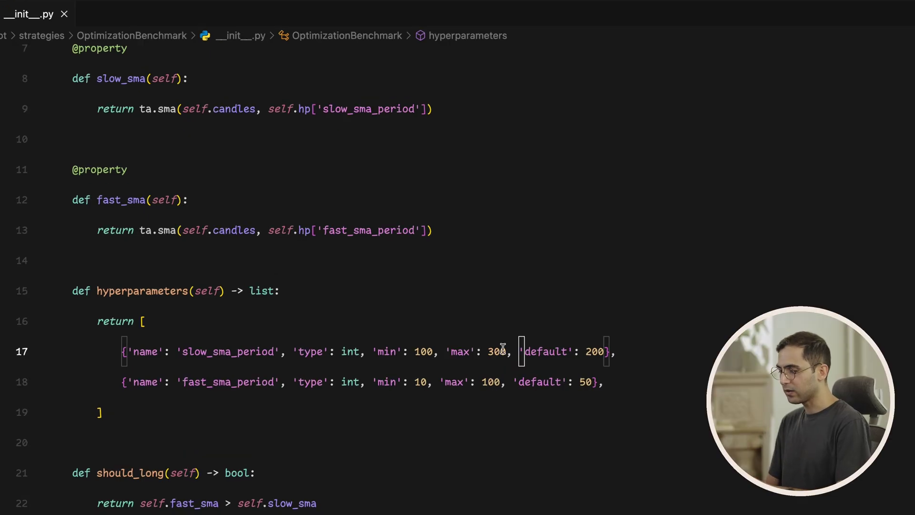
pyautogui.write("'step'")
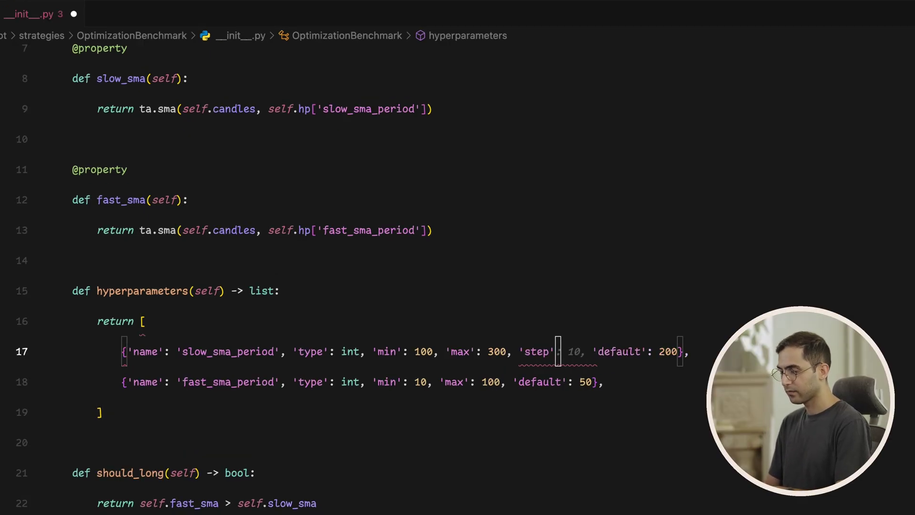
pyautogui.write(':')
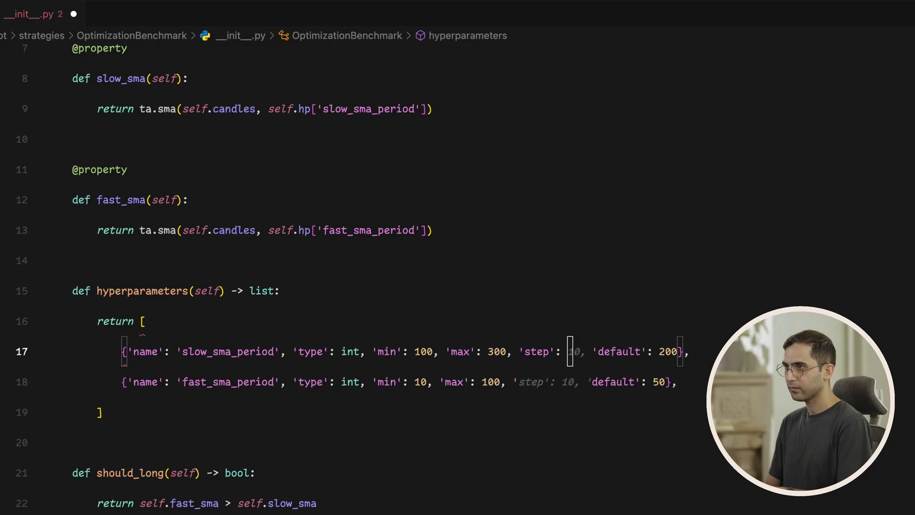
pyautogui.press('Tab')
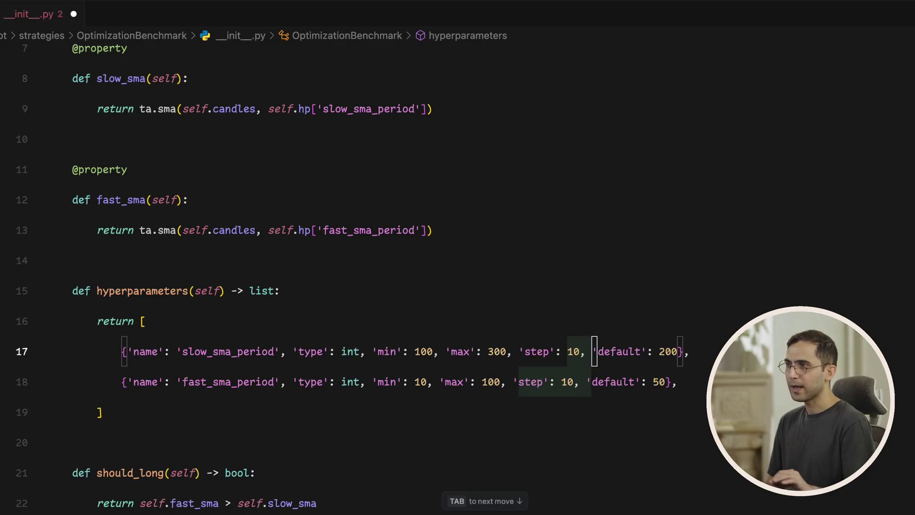
pyautogui.press('Tab')
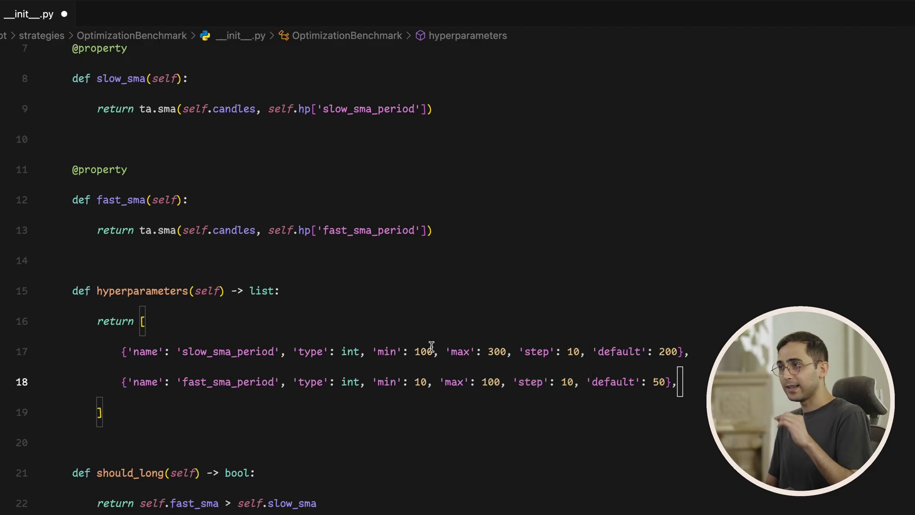
pyautogui.press('super+z')
pyautogui.press('super+z')
pyautogui.press('super+z')
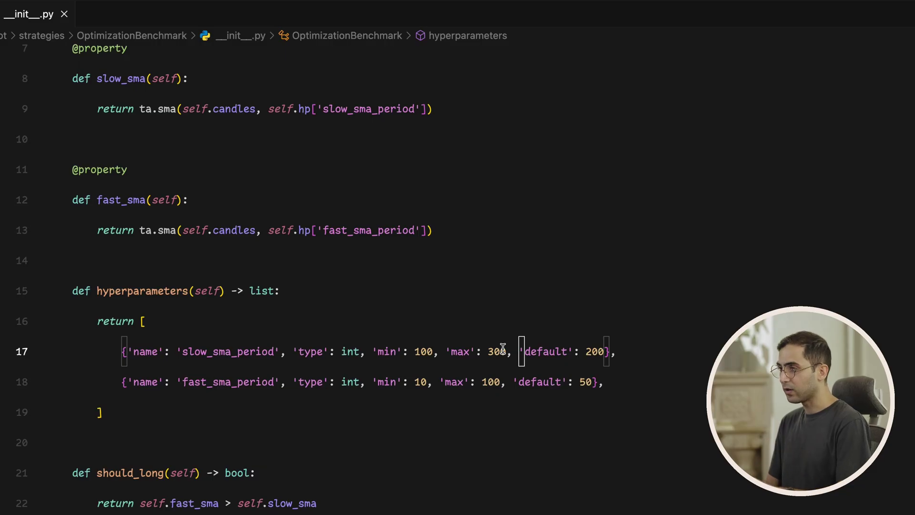
# Add 'step': 10 before the default in both the slow_sma_period and fast_sma_period hyperparameters of OptimizationBenchmark.
pyautogui.write("'step',")
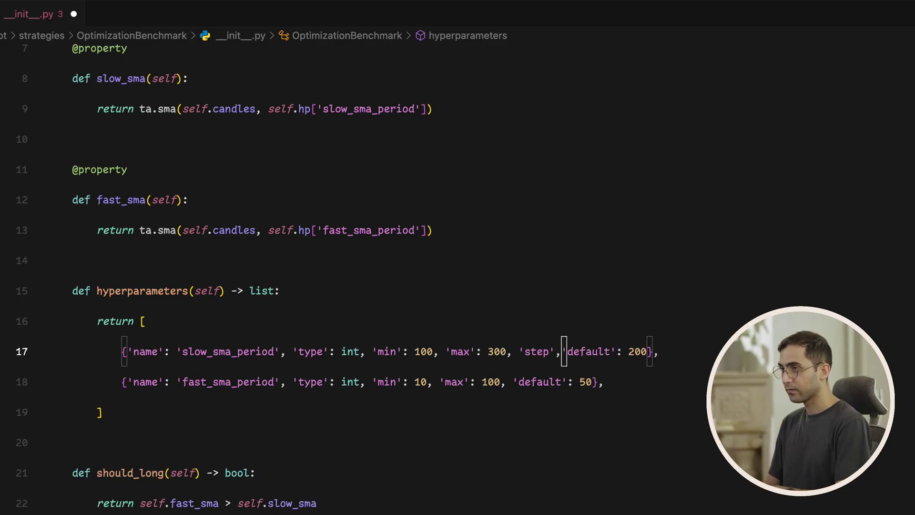
pyautogui.press('BackSpace')
pyautogui.write(':')
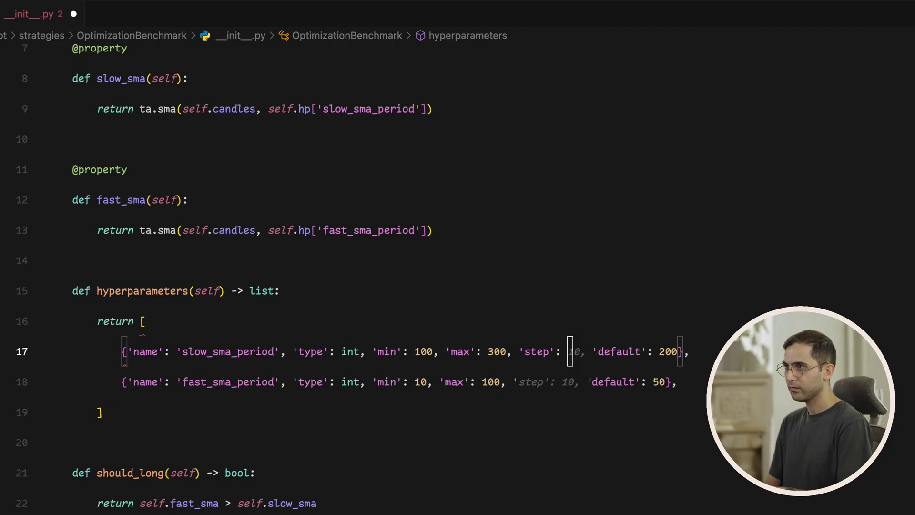
pyautogui.press('Tab')
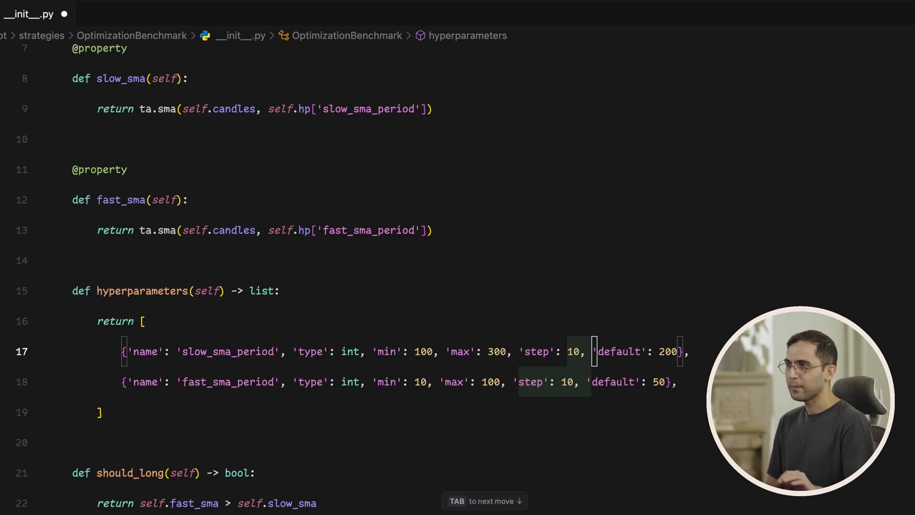
pyautogui.press('Tab')
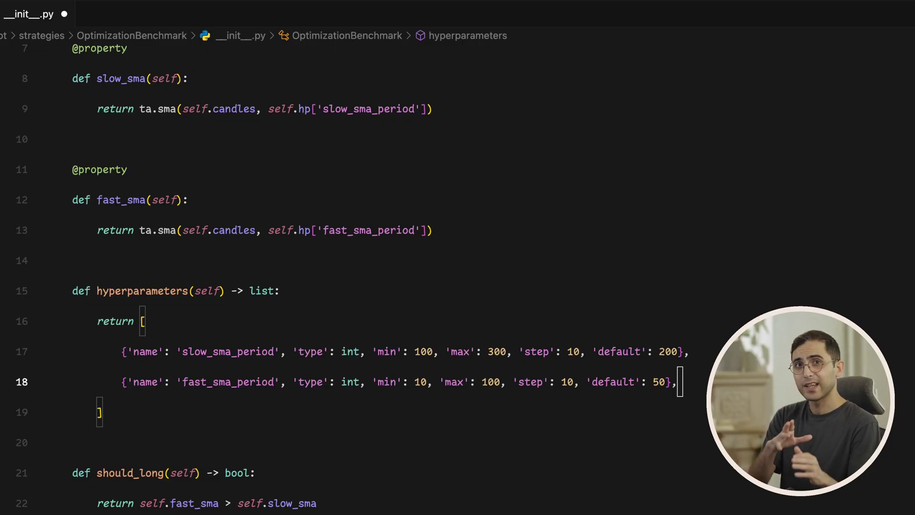
# Add the line ma = self.hp['ma_type'] at the start of the slow_sma method body.
pyautogui.scroll(3, 298, 186)
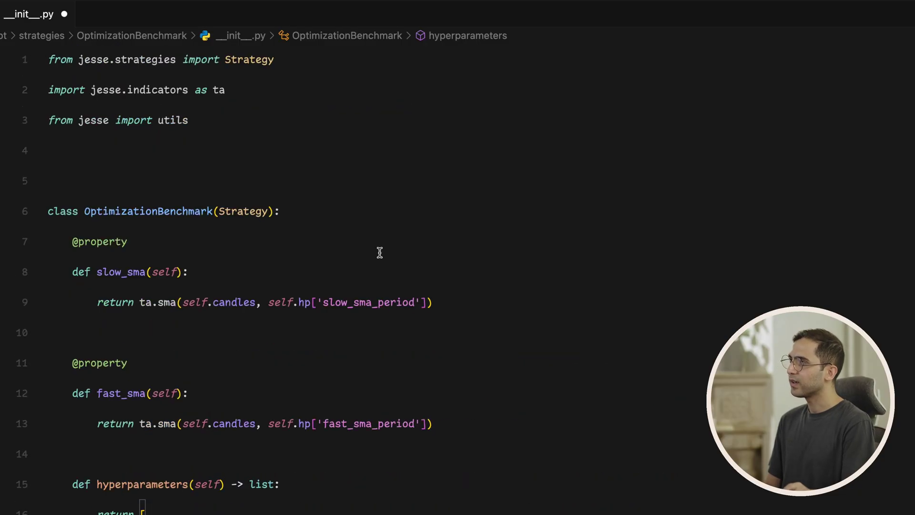
pyautogui.click(164, 299)
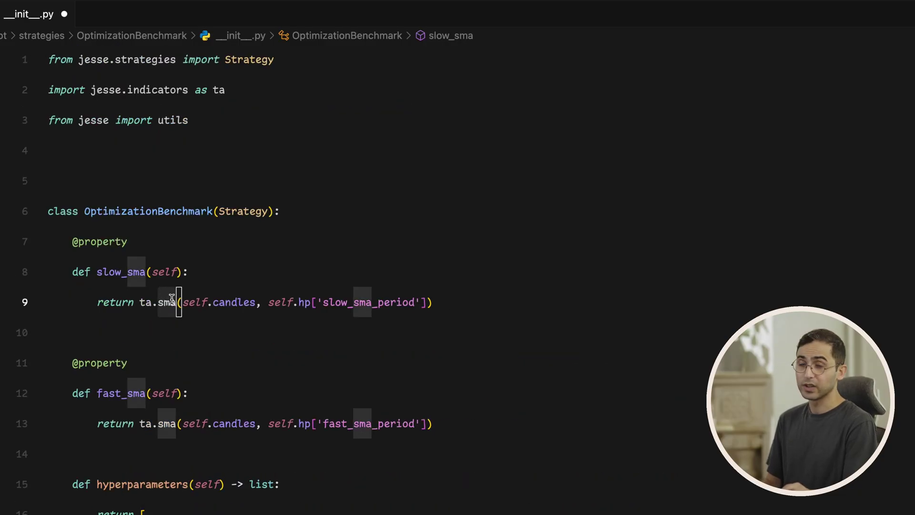
pyautogui.moveTo(172, 298)
pyautogui.click(457, 302)
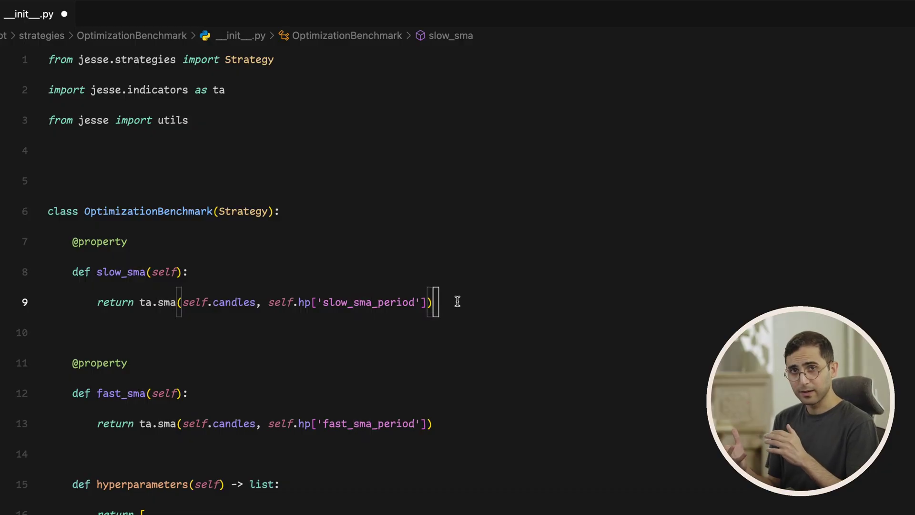
pyautogui.press('Up')
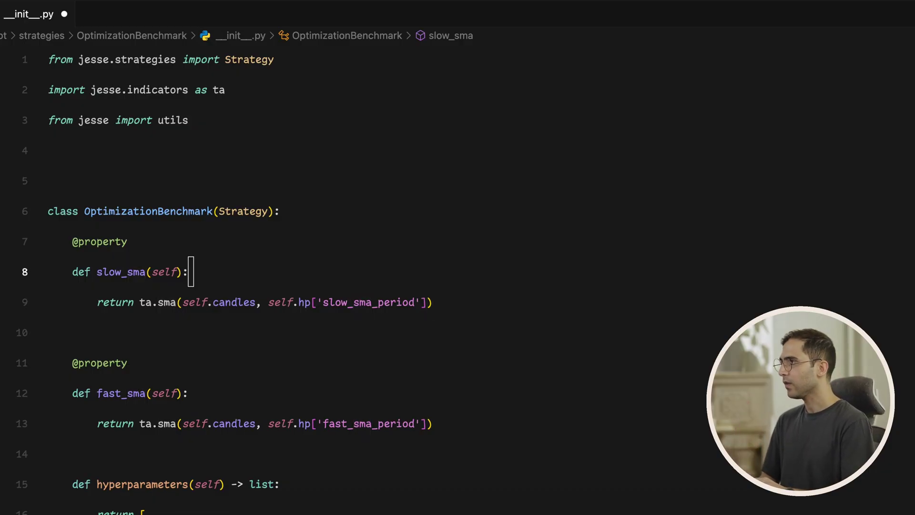
pyautogui.press('Return')
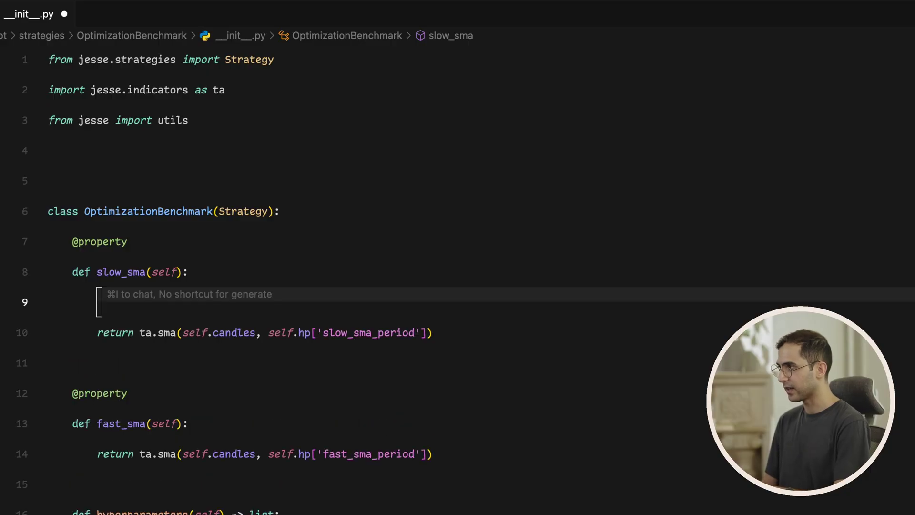
pyautogui.write('ma')
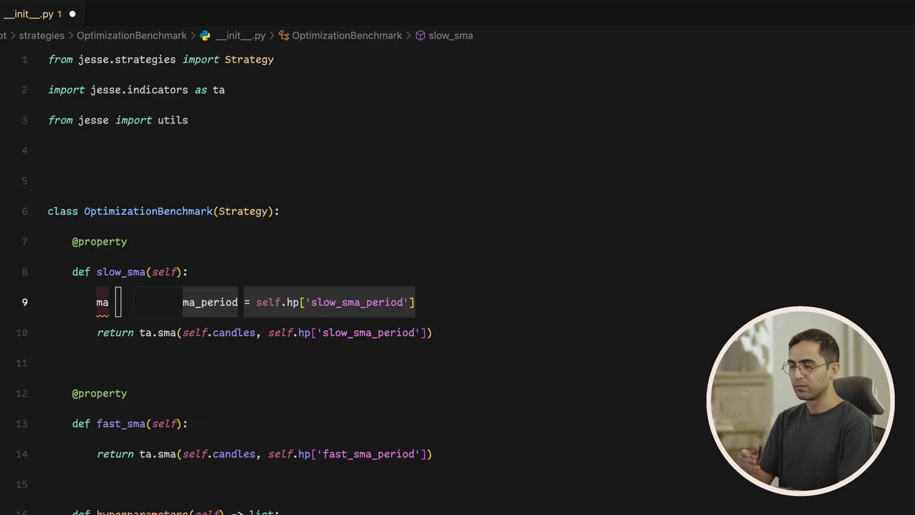
pyautogui.write(' = ')
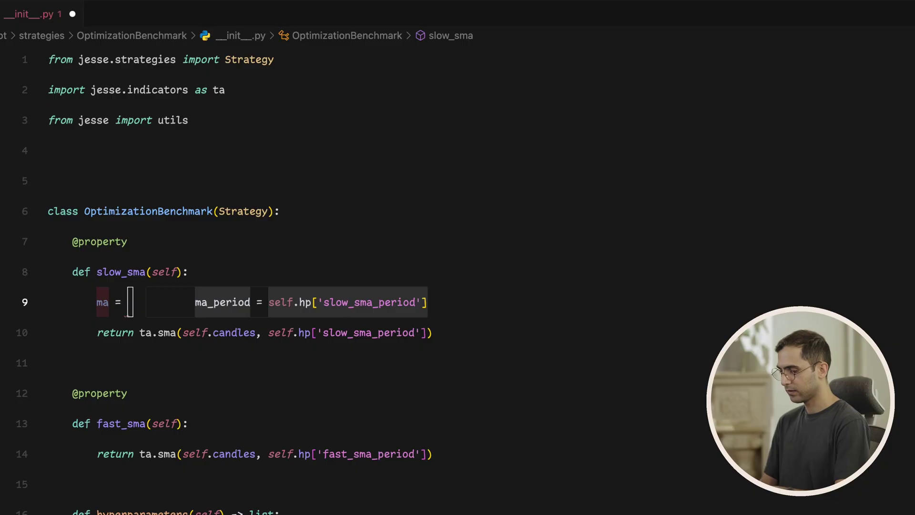
pyautogui.write("hp['ma_t")
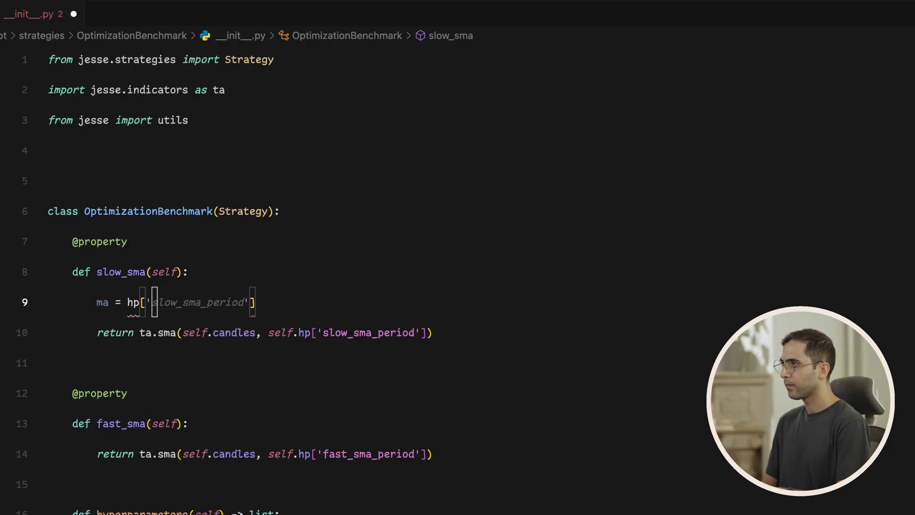
pyautogui.write('ype')
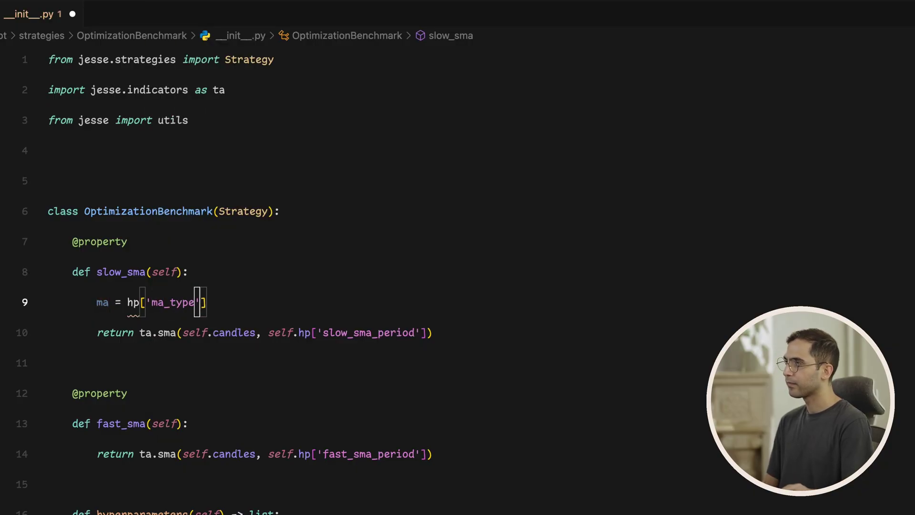
pyautogui.click(128, 301)
pyautogui.write('self.')
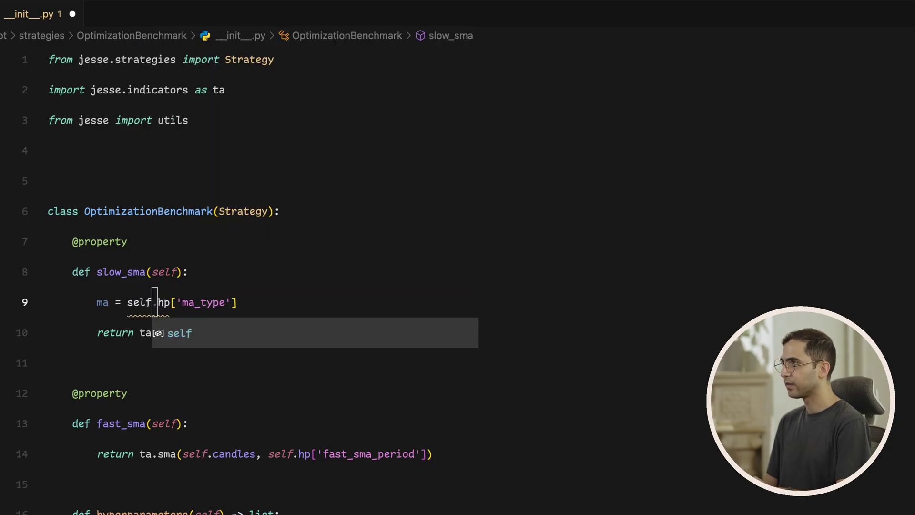
pyautogui.press('Escape')
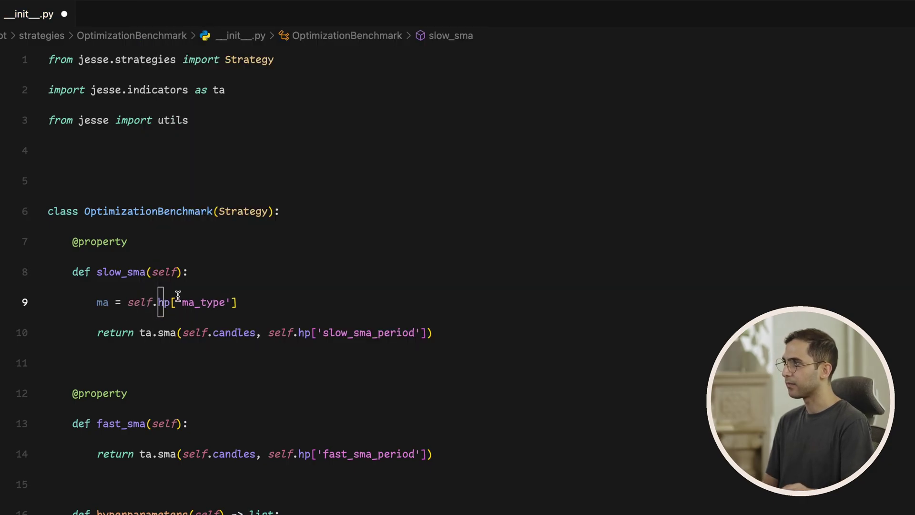
# Below it, accept the suggested if/elif branches returning ta.sma, ta.ema or ta.wma by ma value, with an else raising ValueError.
pyautogui.click(324, 296)
pyautogui.press('Return')
pyautogui.write('if')
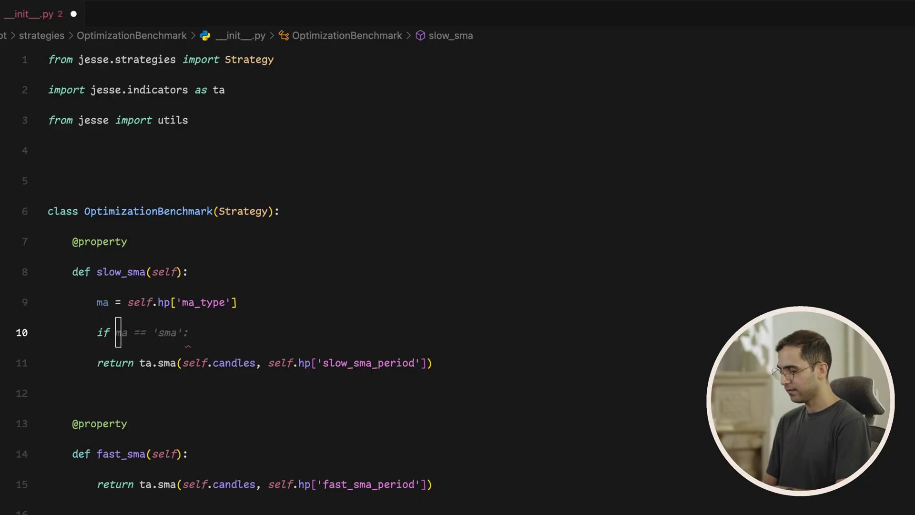
pyautogui.press('Tab')
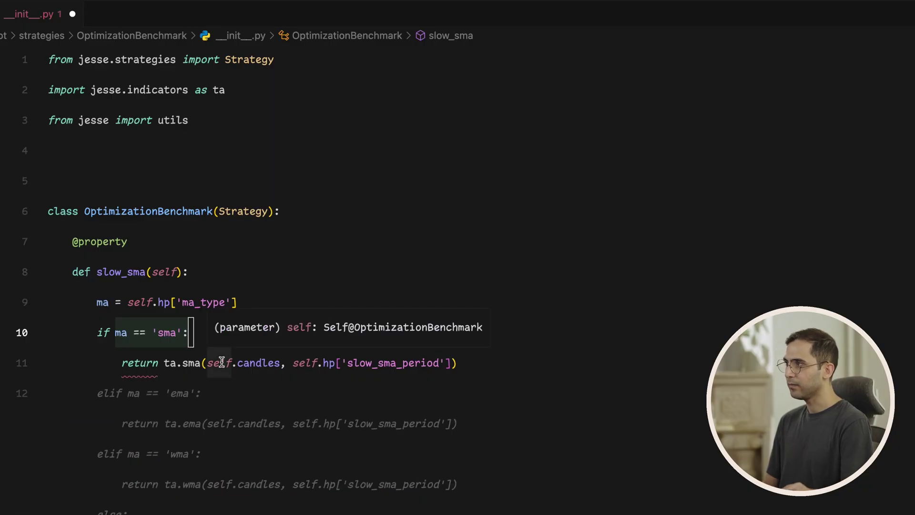
pyautogui.press('Tab')
pyautogui.scroll(-1, 231, 401)
pyautogui.click(252, 393)
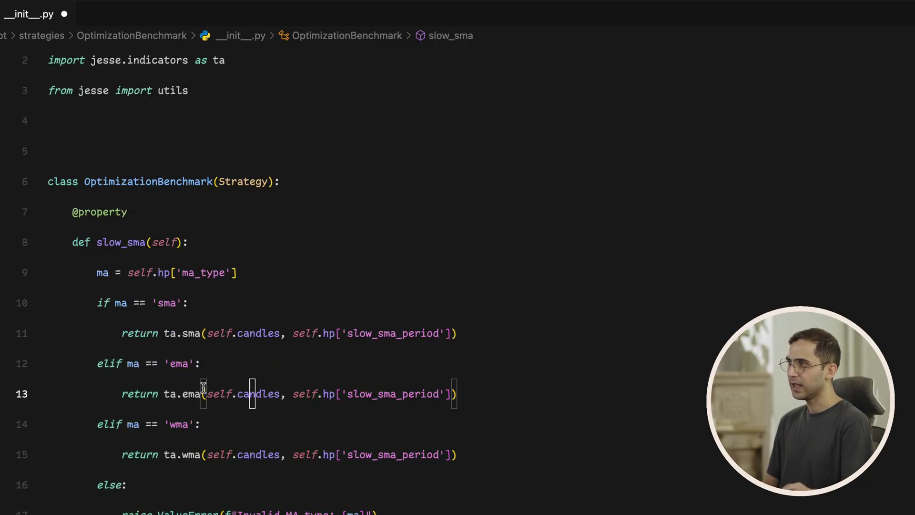
# Delete the elif ma == 'wma' branch and its return line from slow_sma.
pyautogui.scroll(-4, 203, 387)
pyautogui.click(259, 333)
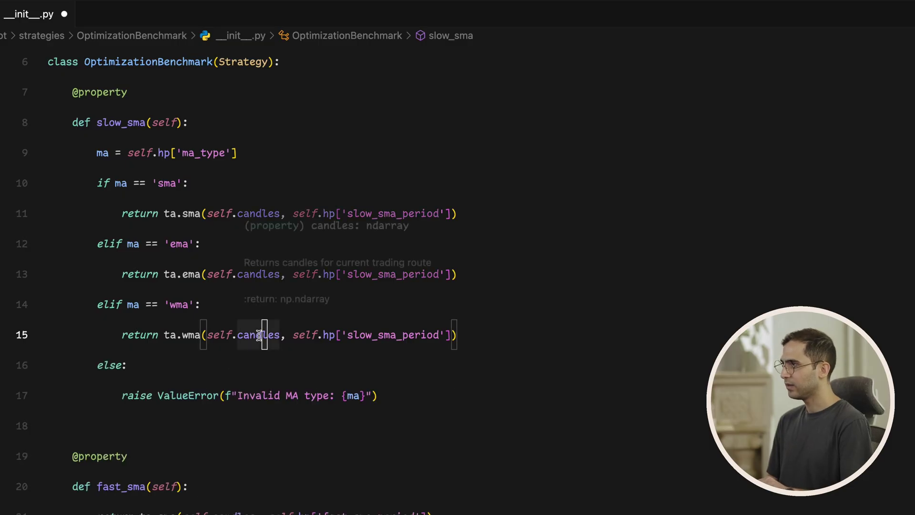
pyautogui.hotkey('shift', 'Up')
pyautogui.press('super+shift+k')
pyautogui.press('Down')
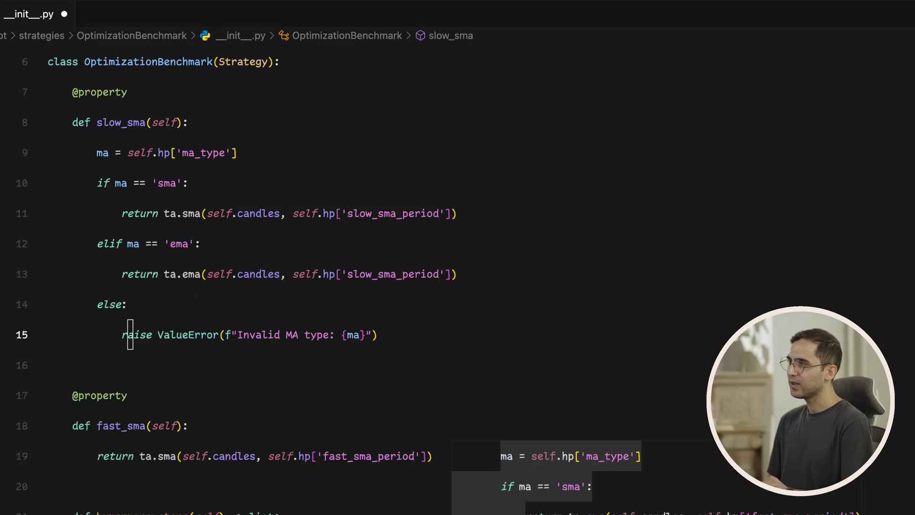
pyautogui.press('Up')
pyautogui.press('super+Left')
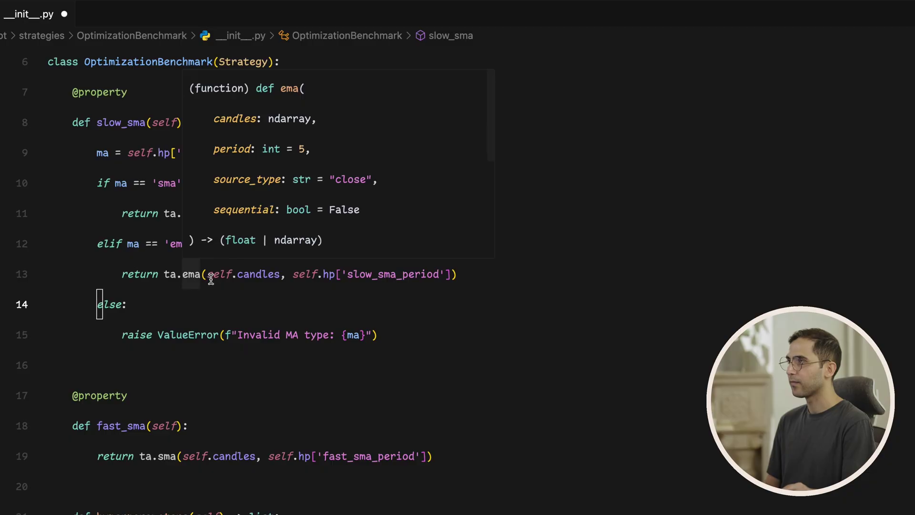
# Add an ma_type hyperparameter after fast_sma_period with type str, options ['sma', 'ema', 'wma'] and default 'sma'.
pyautogui.doubleClick(192, 153)
pyautogui.click(465, 328)
pyautogui.scroll(-10, 465, 326)
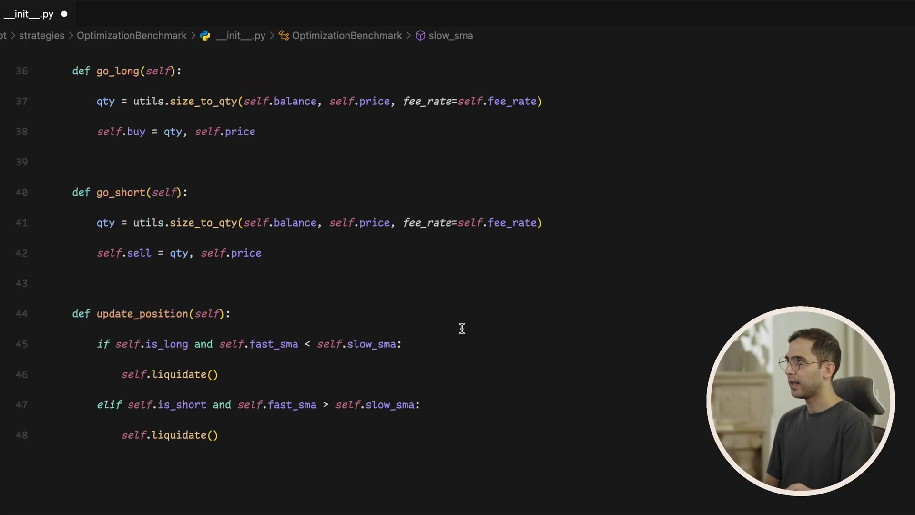
pyautogui.scroll(3, 452, 325)
pyautogui.scroll(3, 441, 324)
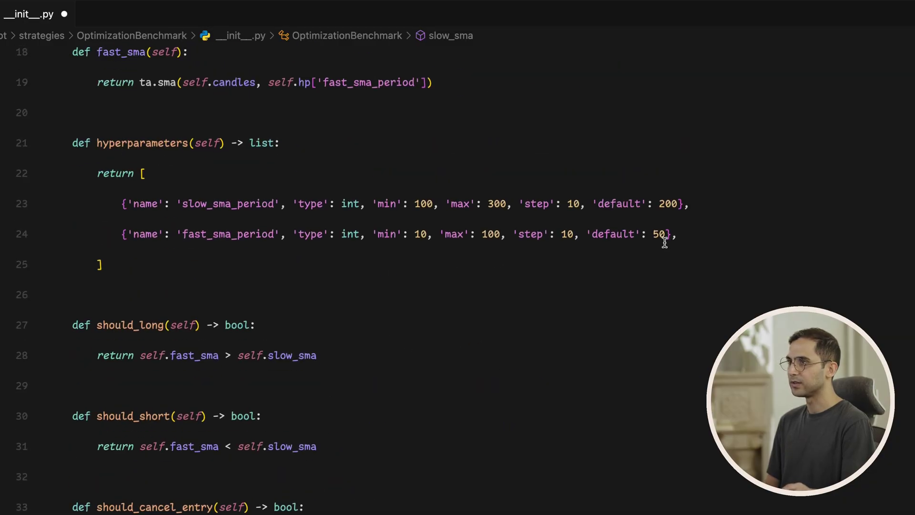
pyautogui.click(699, 240)
pyautogui.press('Return')
pyautogui.write('{')
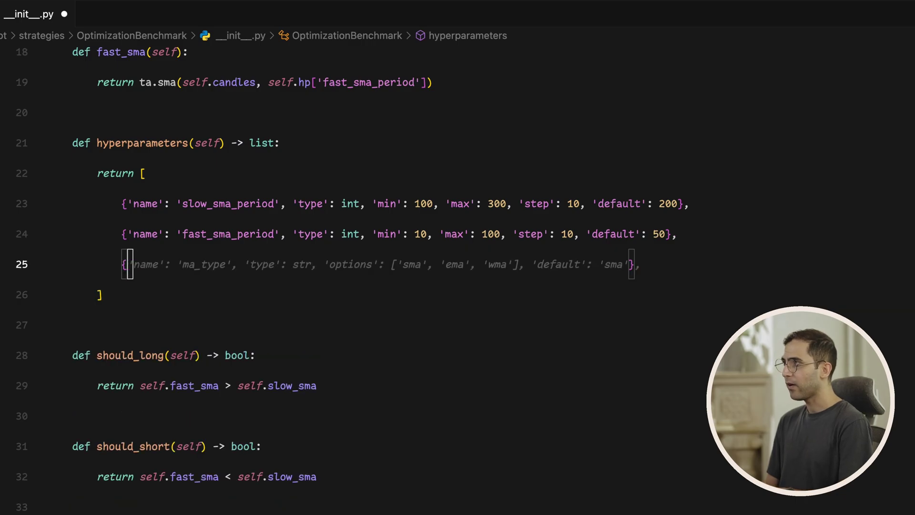
pyautogui.press('Tab')
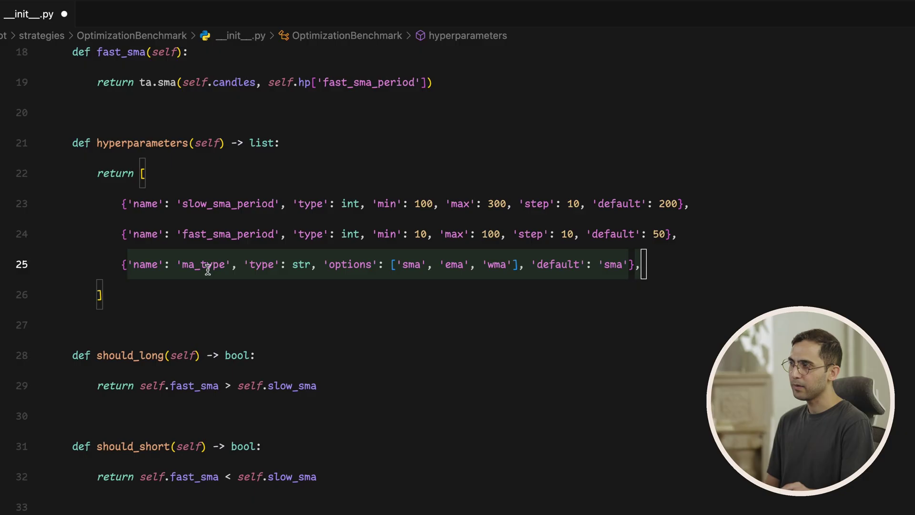
# Change the ma_type hyperparameter's type to 'categorical' and remove 'wma' from its options.
pyautogui.doubleClick(300, 265)
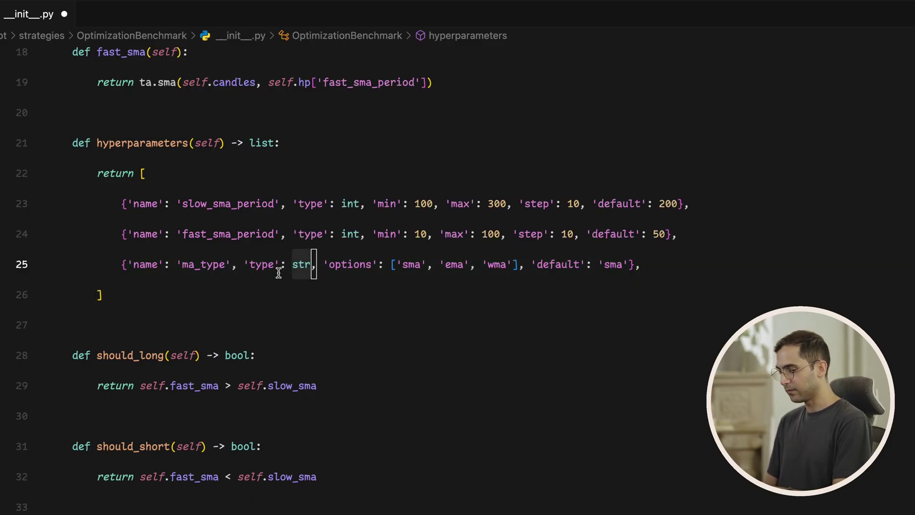
pyautogui.write("'categorical")
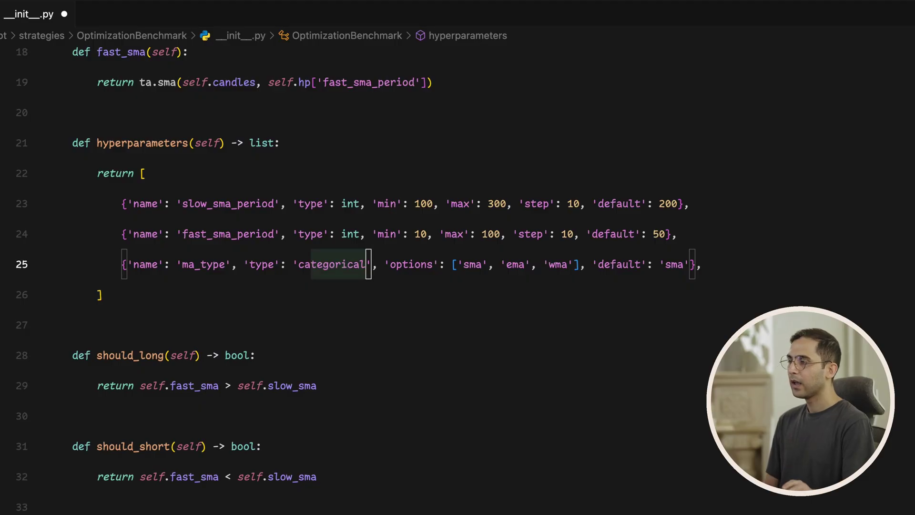
pyautogui.doubleClick(556, 266)
pyautogui.press('BackSpace')
pyautogui.press('BackSpace')
pyautogui.press('BackSpace')
pyautogui.press('BackSpace')
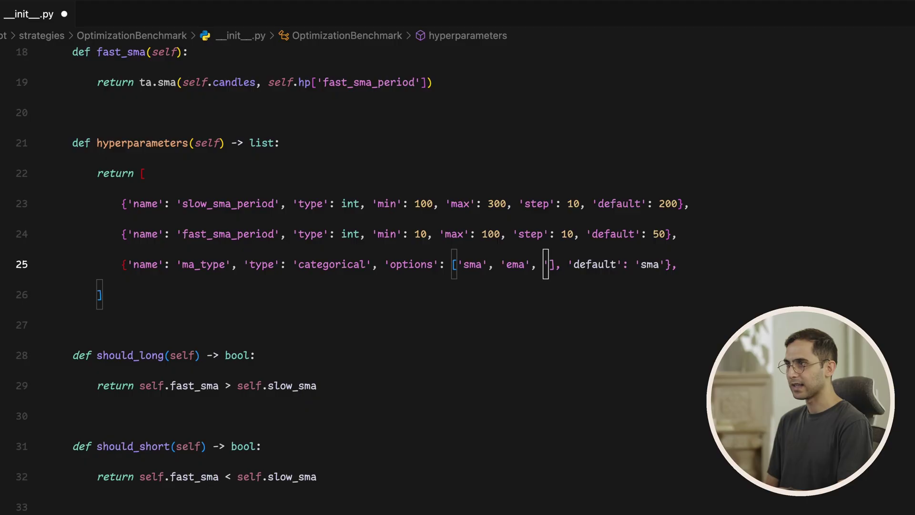
pyautogui.press('Delete')
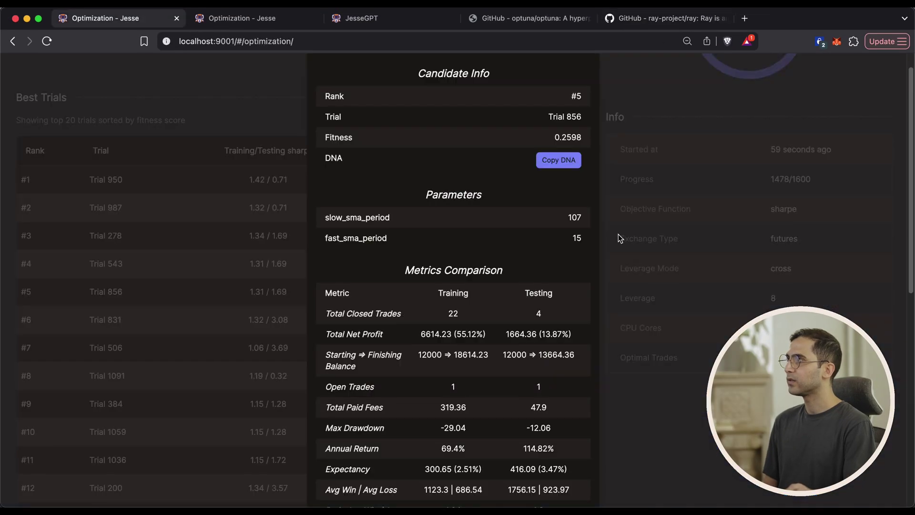
# In the Jesse browser page, close the trial details, stop the running optimization and start a new OptimizationBenchmark session.
pyautogui.click(667, 248)
pyautogui.scroll(6, 723, 239)
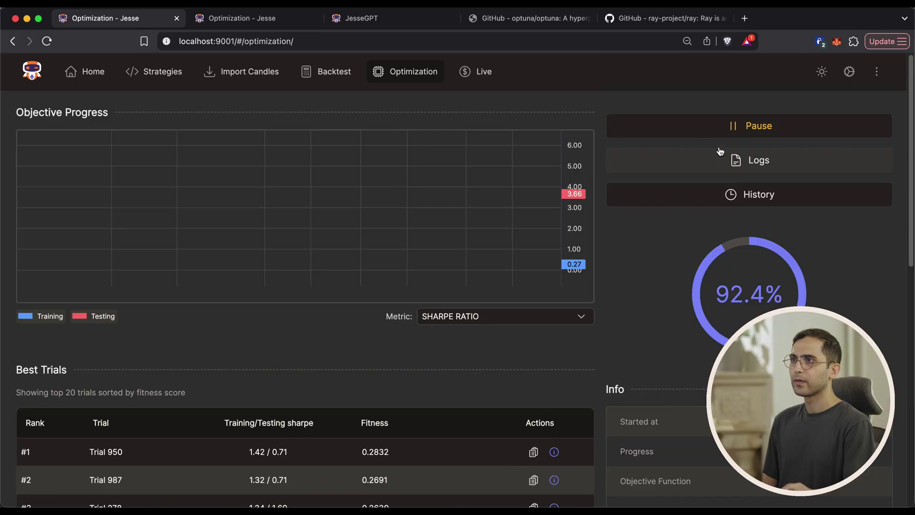
pyautogui.click(694, 125)
pyautogui.click(737, 149)
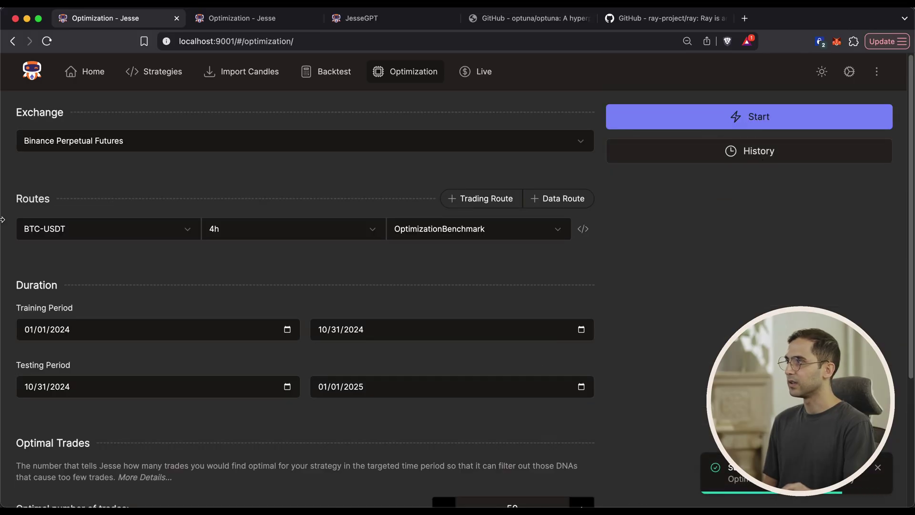
pyautogui.click(656, 122)
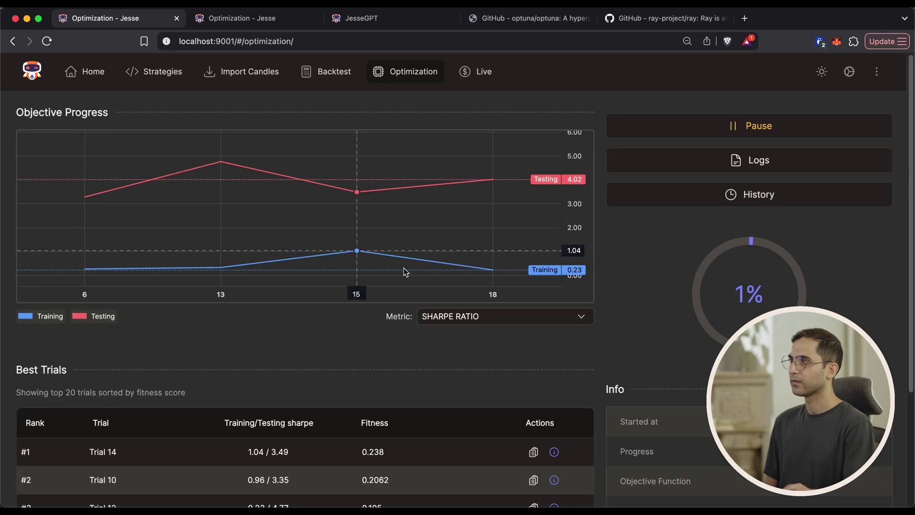
# Open the details of the rank #1 trial, Trial 14, and review its ma_type parameter and metrics.
pyautogui.scroll(-3, 658, 335)
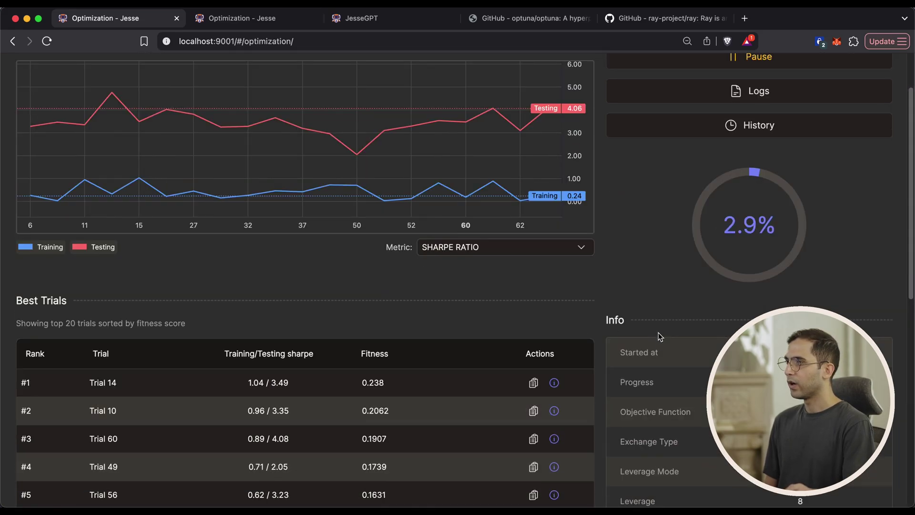
pyautogui.scroll(-1, 658, 336)
pyautogui.click(554, 357)
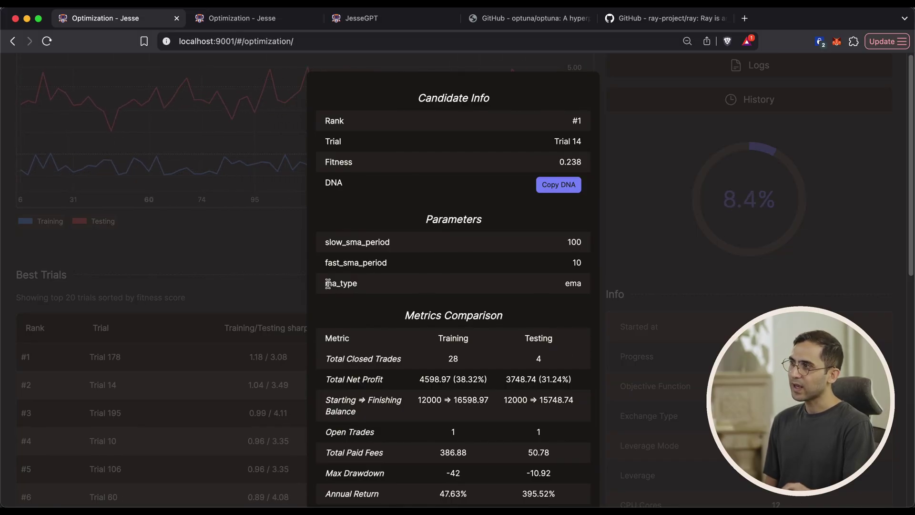
pyautogui.scroll(-2, 472, 359)
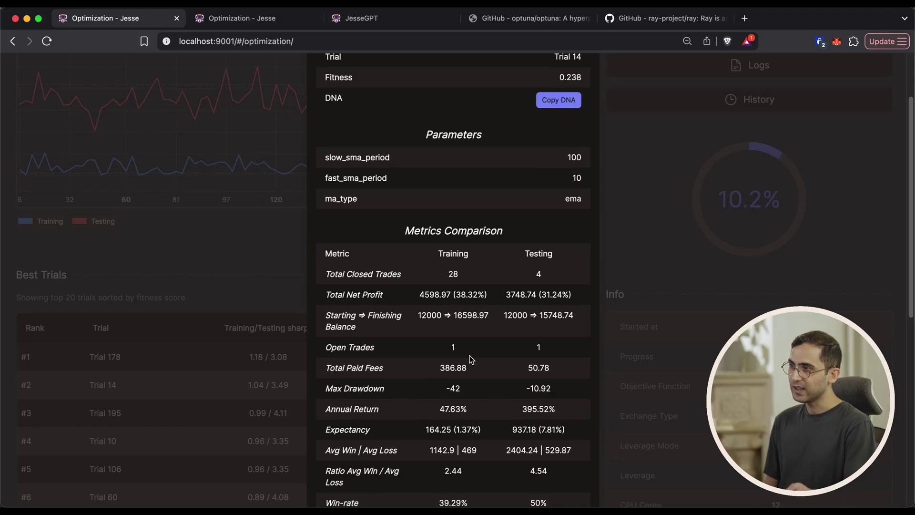
pyautogui.click(619, 211)
# Check the ma_type parameter in the details of Trial 195, Trial 10 and Trial 425.
pyautogui.click(553, 468)
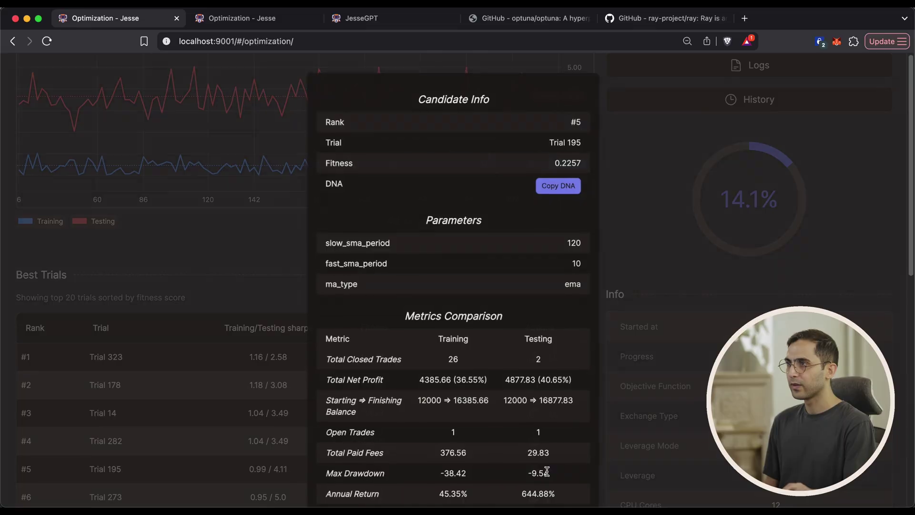
pyautogui.press('Escape')
pyautogui.scroll(-3, 553, 384)
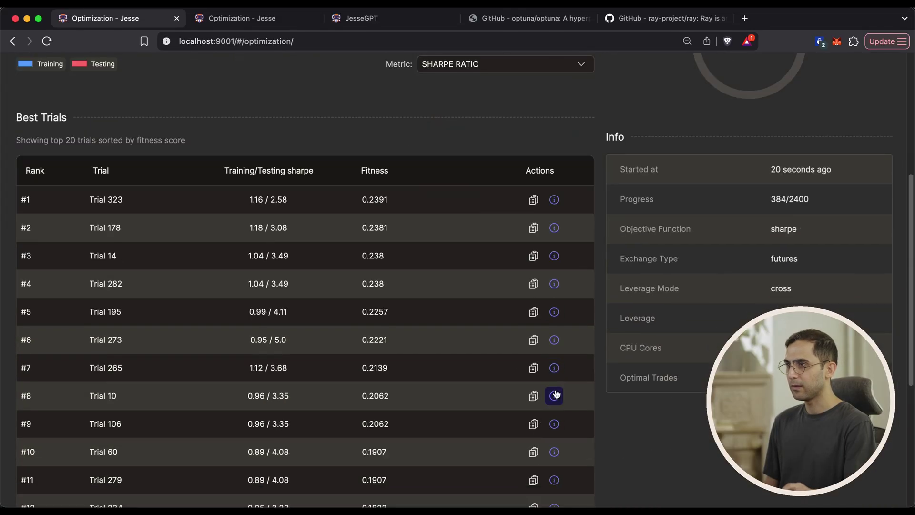
pyautogui.click(556, 392)
pyautogui.click(659, 388)
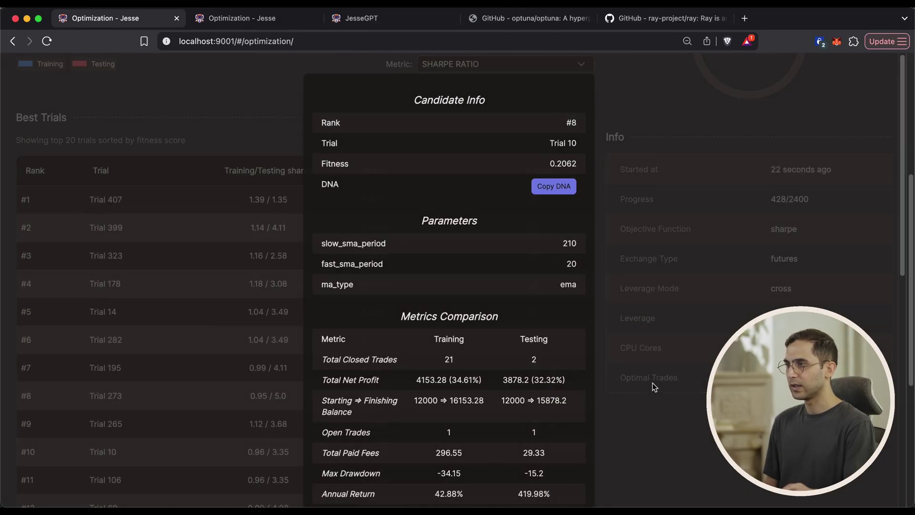
pyautogui.scroll(-4, 571, 415)
pyautogui.click(553, 407)
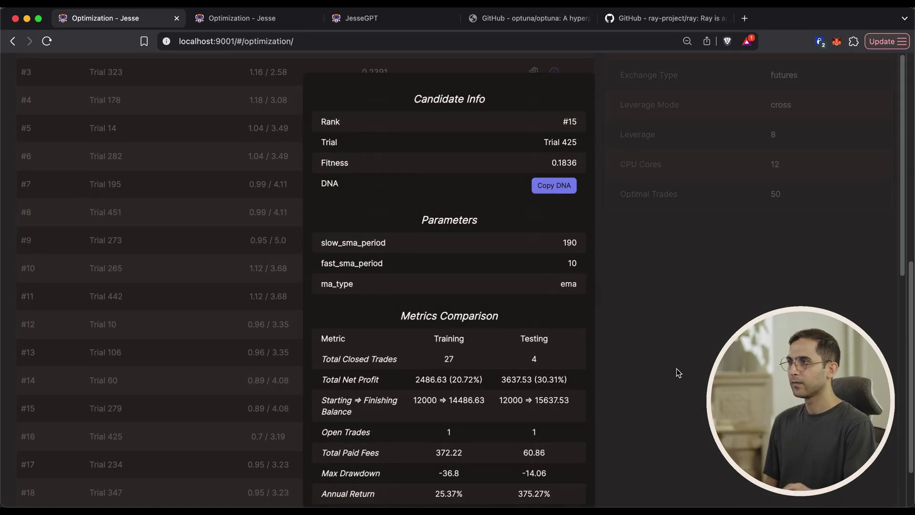
# Close the trial details and examine the fitness function, data and exchange options in the Optimization settings.
pyautogui.press('Escape')
pyautogui.click(553, 436)
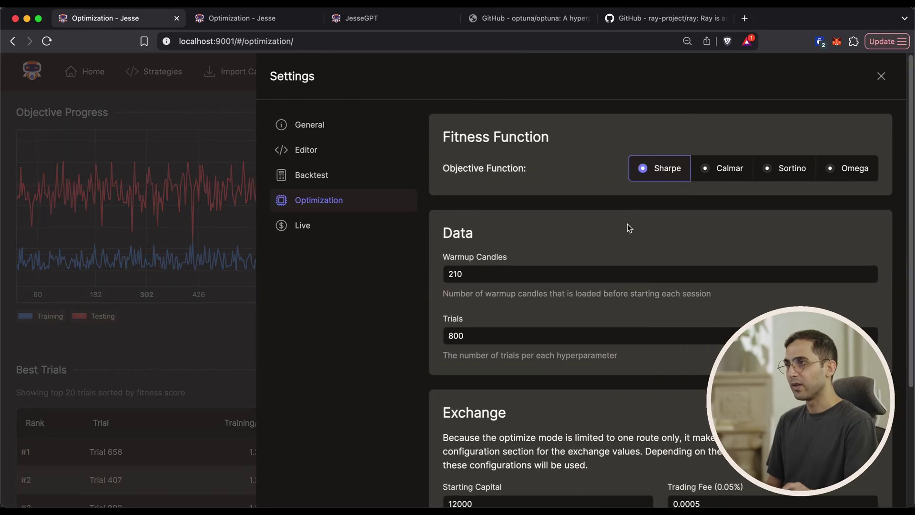
pyautogui.scroll(-1, 402, 216)
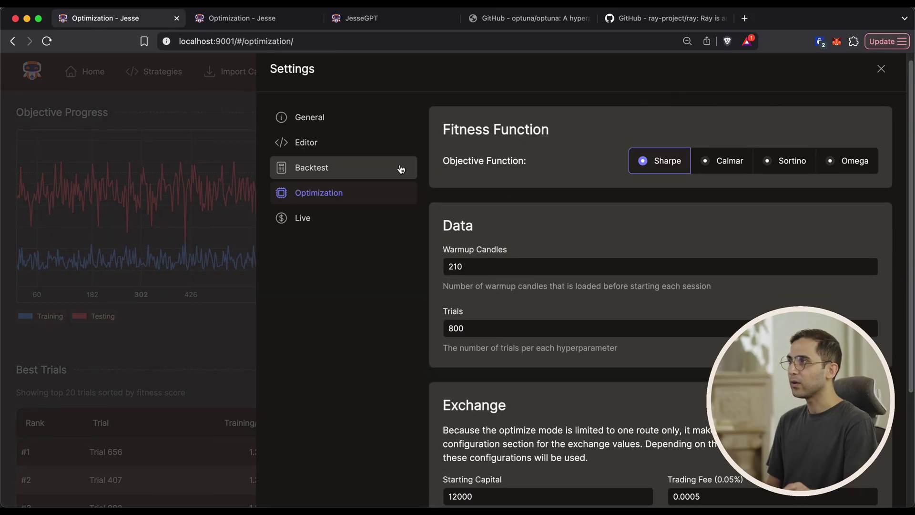
pyautogui.scroll(-4, 627, 213)
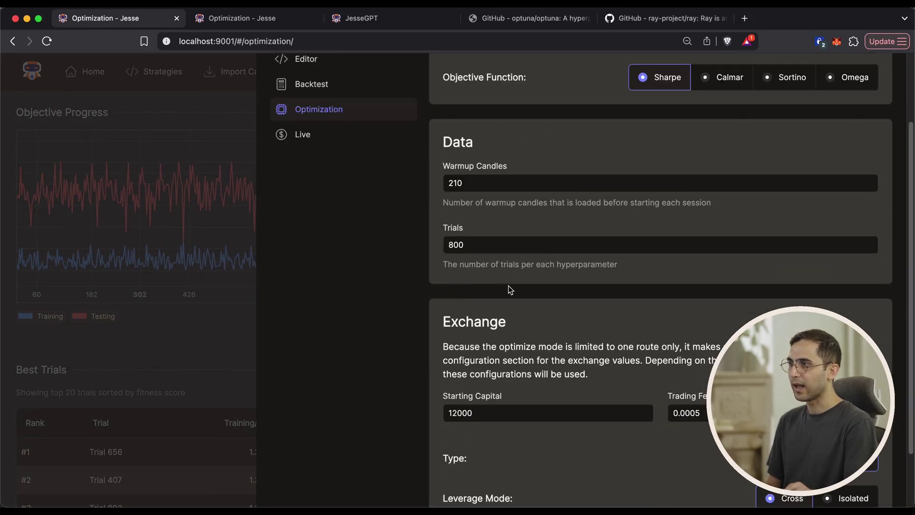
pyautogui.scroll(-4, 525, 311)
pyautogui.scroll(5, 525, 311)
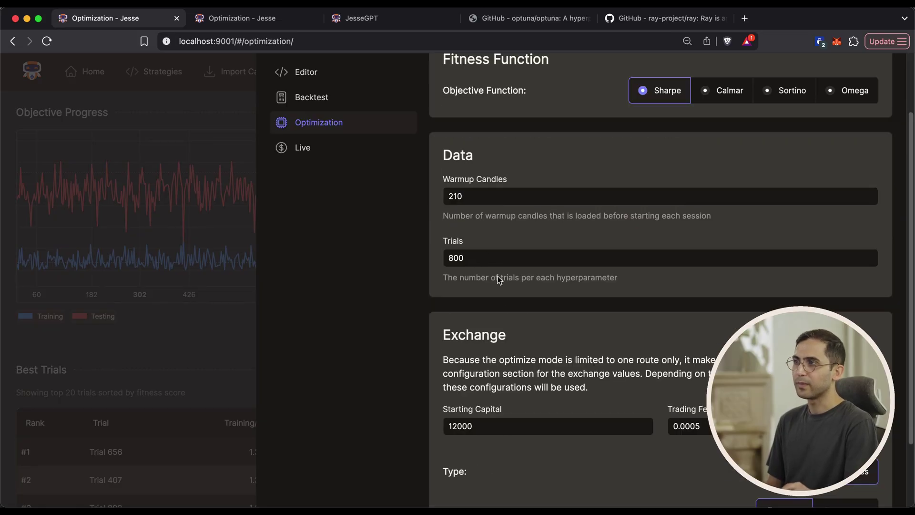
pyautogui.scroll(4, 627, 224)
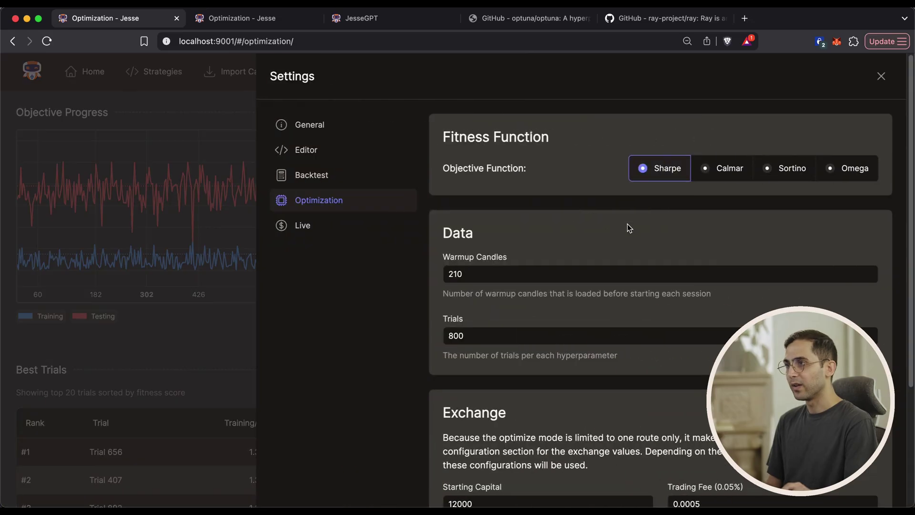
pyautogui.scroll(-2, 407, 222)
pyautogui.scroll(1, 406, 172)
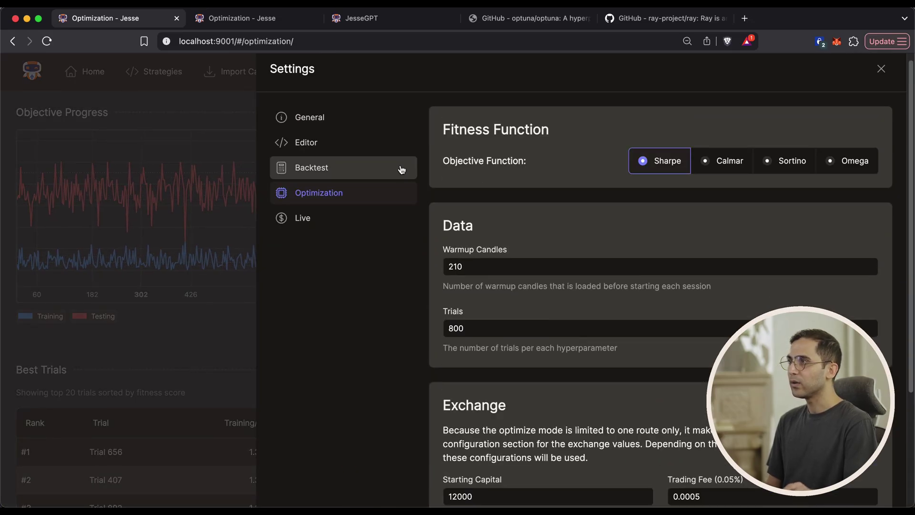
pyautogui.scroll(-4, 626, 215)
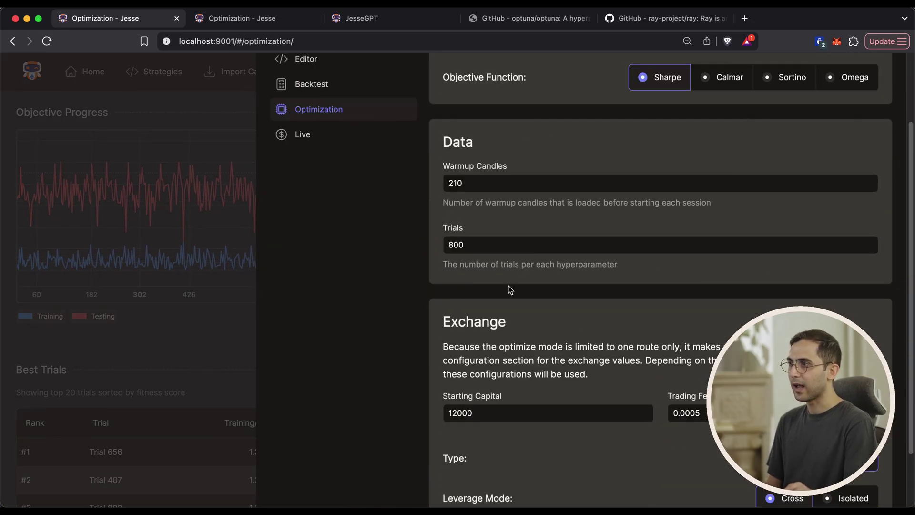
pyautogui.scroll(-6, 524, 310)
pyautogui.scroll(7, 483, 259)
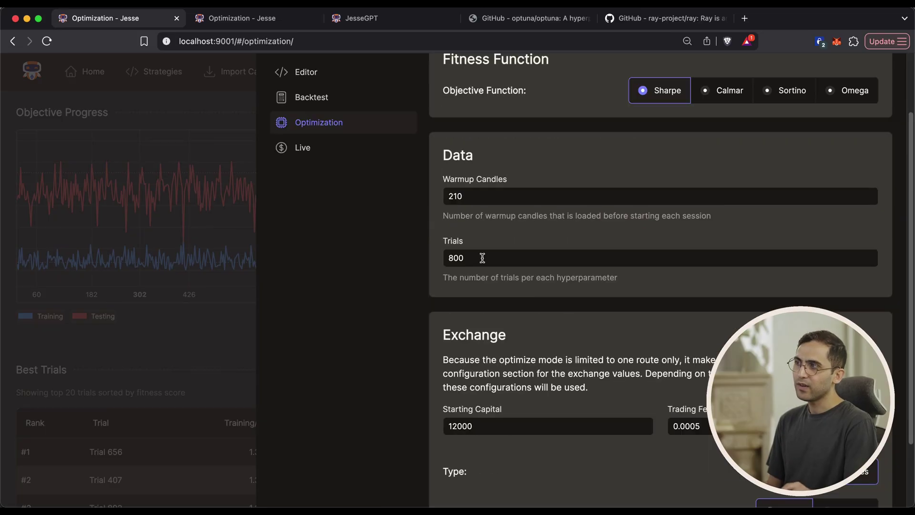